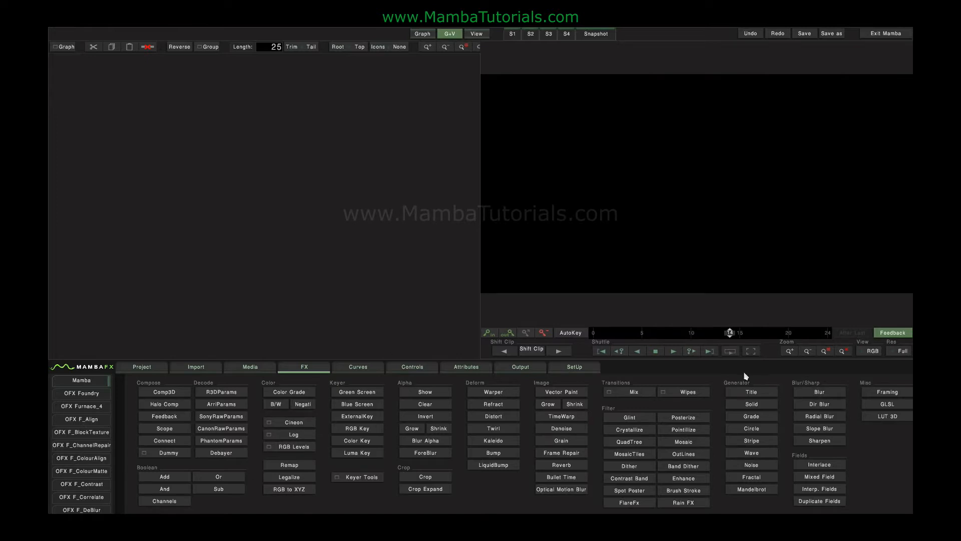
- Add a Title node to the empty graph and enter the text "myTitle"
{"action": "left_click", "coordinate": [735, 392]}
{"action": "left_click_drag", "start_coordinate": [254, 250], "coordinate": [260, 255]}
{"action": "double_click", "coordinate": [260, 255]}
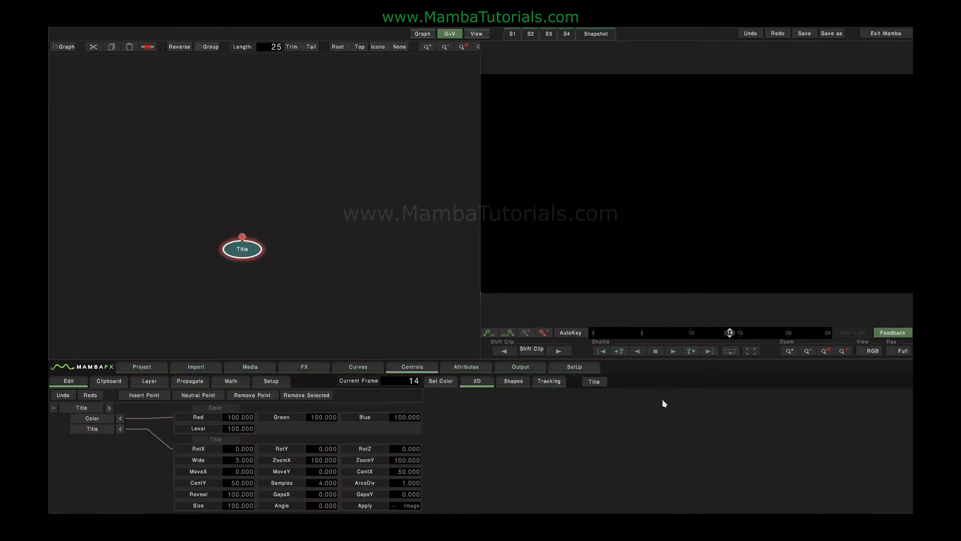
{"action": "left_click", "coordinate": [594, 382]}
{"action": "type", "text": "myTitle"}
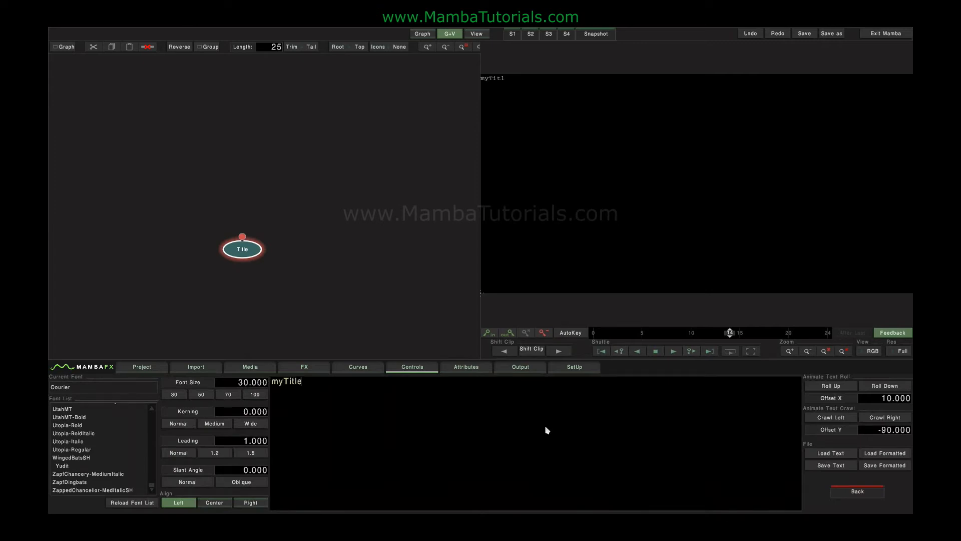
- Enlarge the title text to font size 156 and reposition it to MoveX 36.979, MoveY -36.481
{"action": "left_click_drag", "start_coordinate": [316, 386], "coordinate": [263, 384]}
{"action": "left_click_drag", "start_coordinate": [251, 385], "coordinate": [794, 285]}
{"action": "left_click_drag", "start_coordinate": [611, 188], "coordinate": [765, 257]}
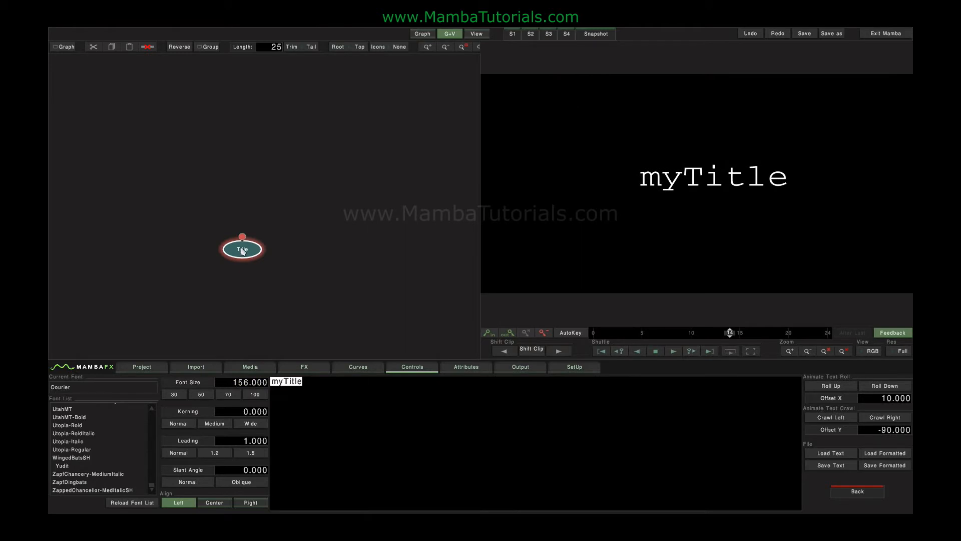
{"action": "left_click", "coordinate": [857, 491]}
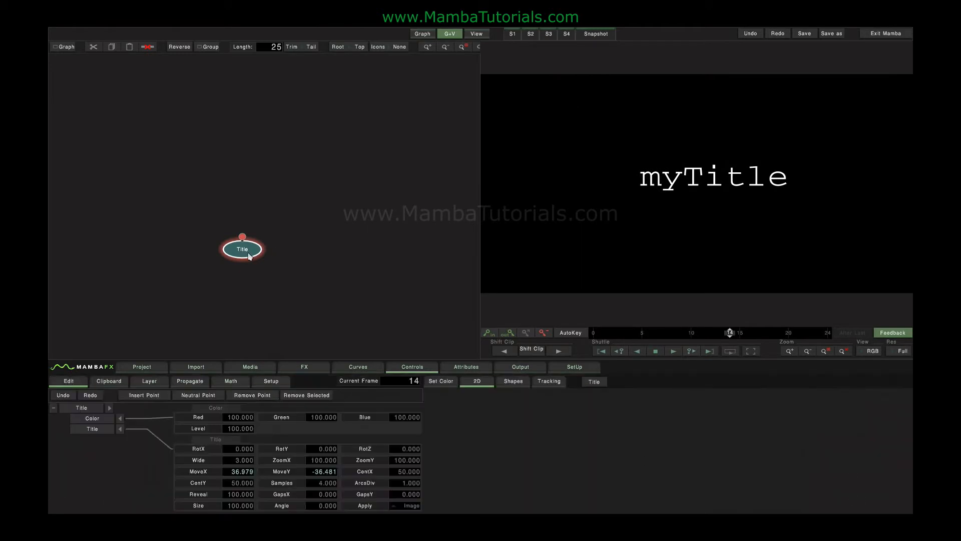
- Add a Radial Blur node after the Title node and set its angle to 24
{"action": "left_click", "coordinate": [316, 366]}
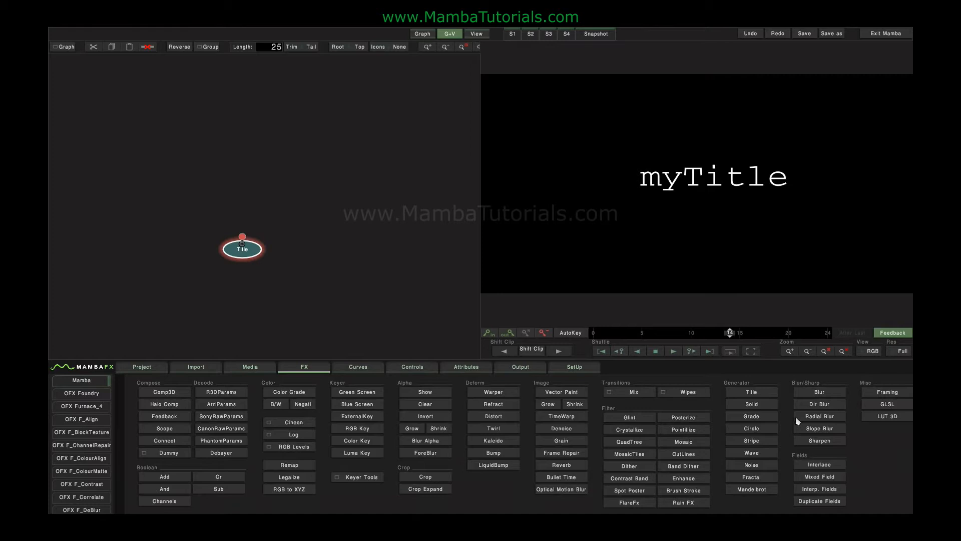
{"action": "left_click", "coordinate": [820, 415]}
{"action": "double_click", "coordinate": [256, 220]}
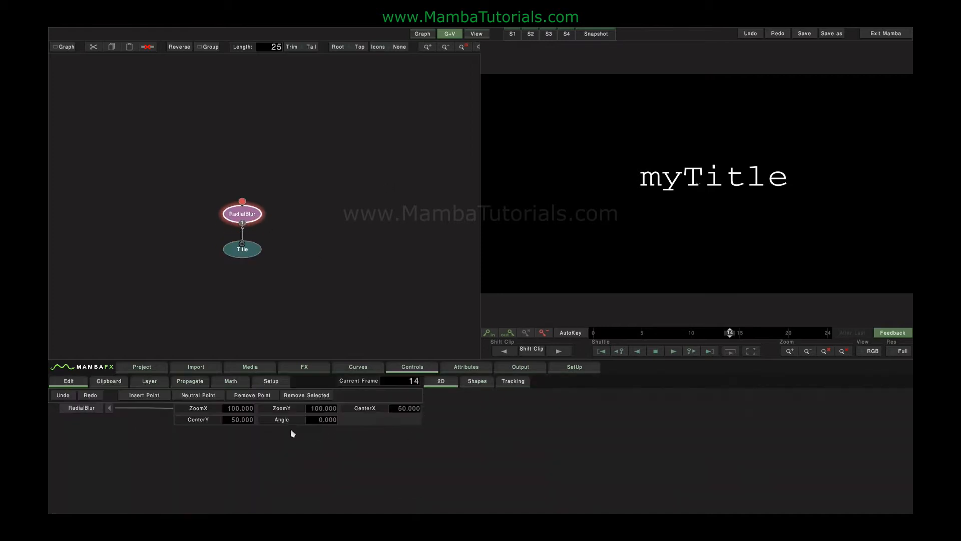
{"action": "left_click_drag", "start_coordinate": [322, 423], "coordinate": [412, 415]}
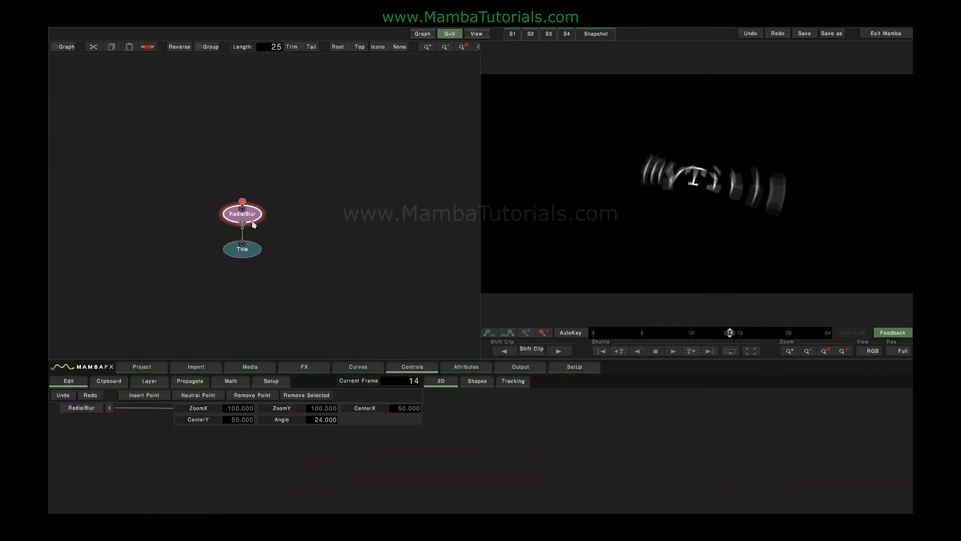
- Add a Color Grade node after the RadialBlur and tint the gamma blue with values 11.65, 5.868, -17.52
{"action": "left_click", "coordinate": [304, 367]}
{"action": "left_click", "coordinate": [267, 394]}
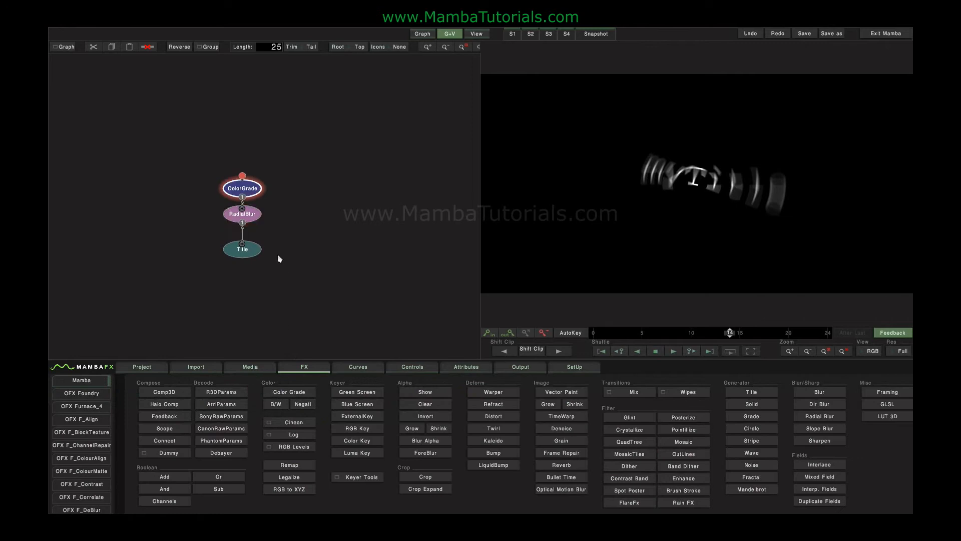
{"action": "double_click", "coordinate": [239, 175]}
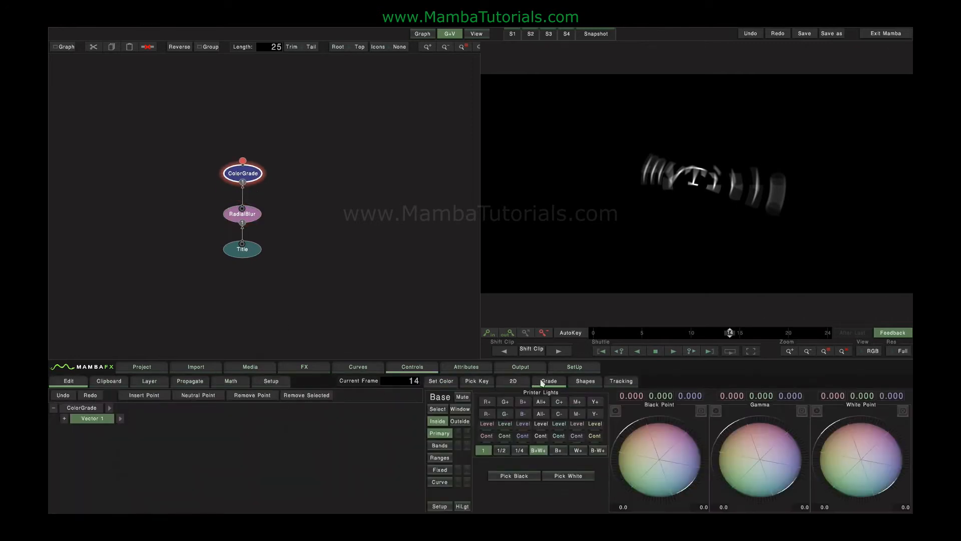
{"action": "left_click_drag", "start_coordinate": [771, 470], "coordinate": [845, 497]}
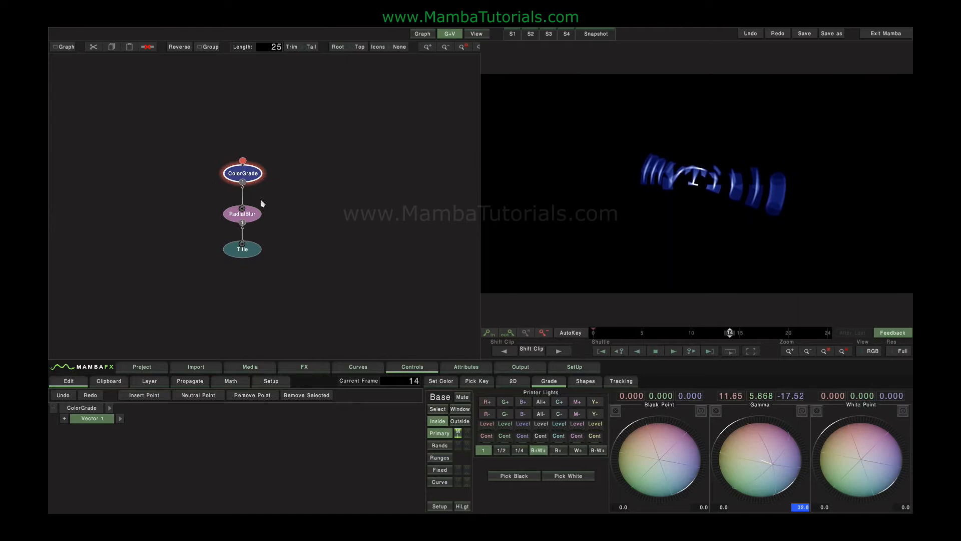
- Move the Title node slightly down and duplicate the RadialBlur and ColorGrade nodes beside the originals
{"action": "double_click", "coordinate": [237, 250]}
{"action": "left_click_drag", "start_coordinate": [238, 250], "coordinate": [239, 262]}
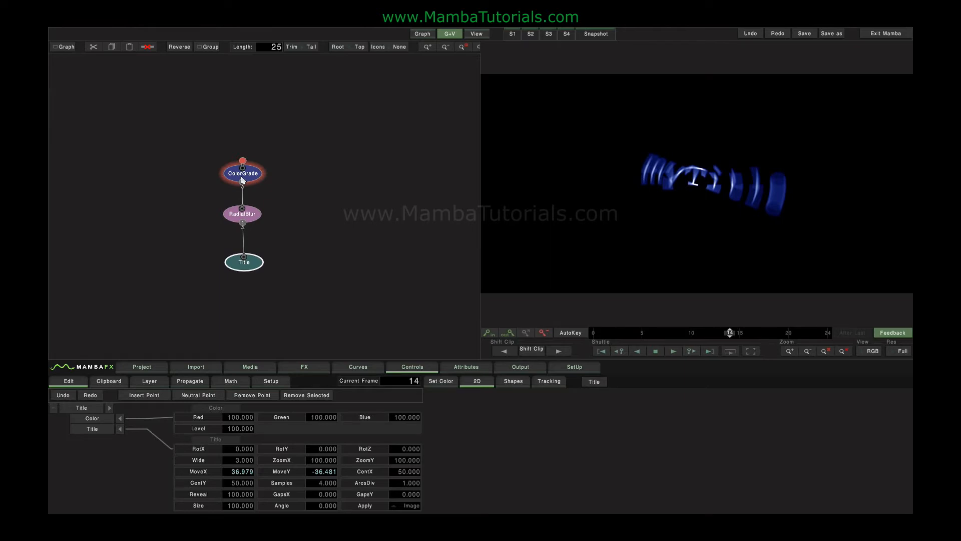
{"action": "left_click_drag", "start_coordinate": [199, 146], "coordinate": [281, 232]}
{"action": "key", "text": "ctrl+c"}
{"action": "key", "text": "ctrl+v"}
{"action": "left_click", "coordinate": [304, 247]}
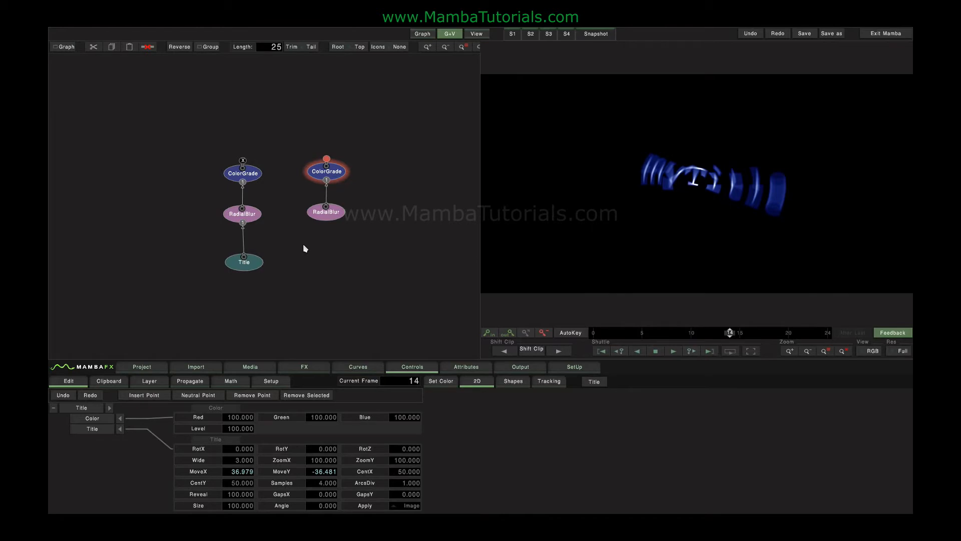
- Connect the Title node to the copied RadialBlur and place Title centrally below both branches
{"action": "left_click", "coordinate": [243, 224]}
{"action": "left_click_drag", "start_coordinate": [261, 229], "coordinate": [321, 221]}
{"action": "left_click_drag", "start_coordinate": [246, 262], "coordinate": [282, 291]}
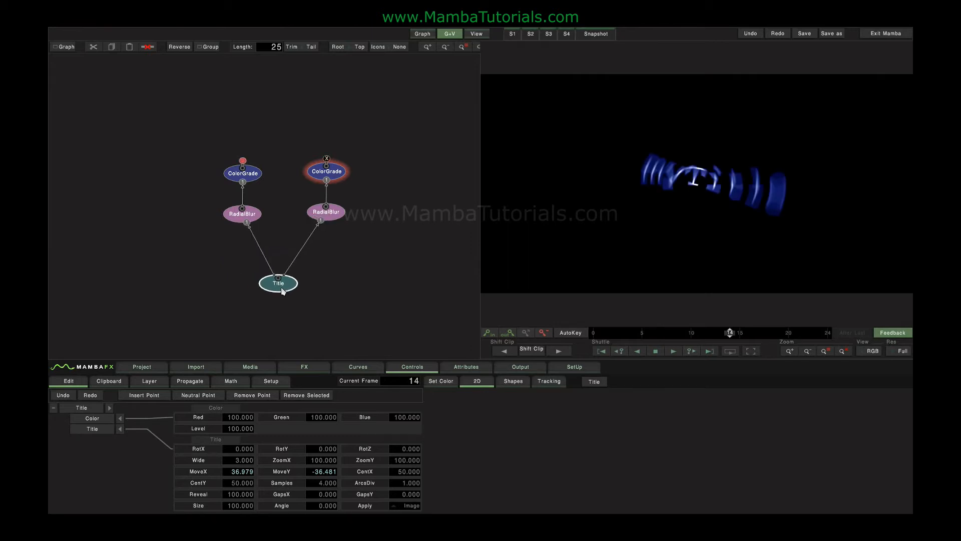
- Change the copied RadialBlur's angle and tint the copied ColorGrade's gamma golden with values -18.54, -8.460, 27.00
{"action": "left_click", "coordinate": [328, 214]}
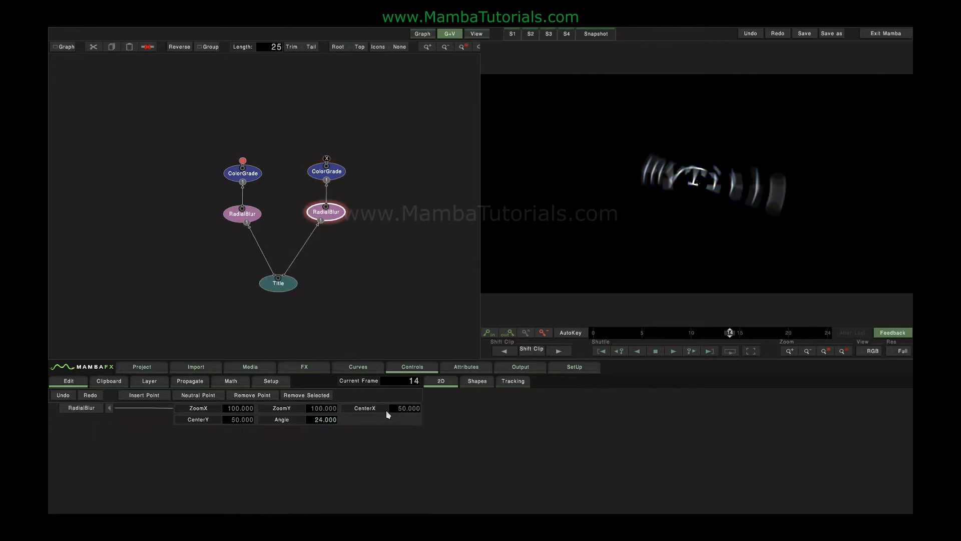
{"action": "left_click", "coordinate": [324, 174]}
{"action": "left_click_drag", "start_coordinate": [817, 496], "coordinate": [295, 259]}
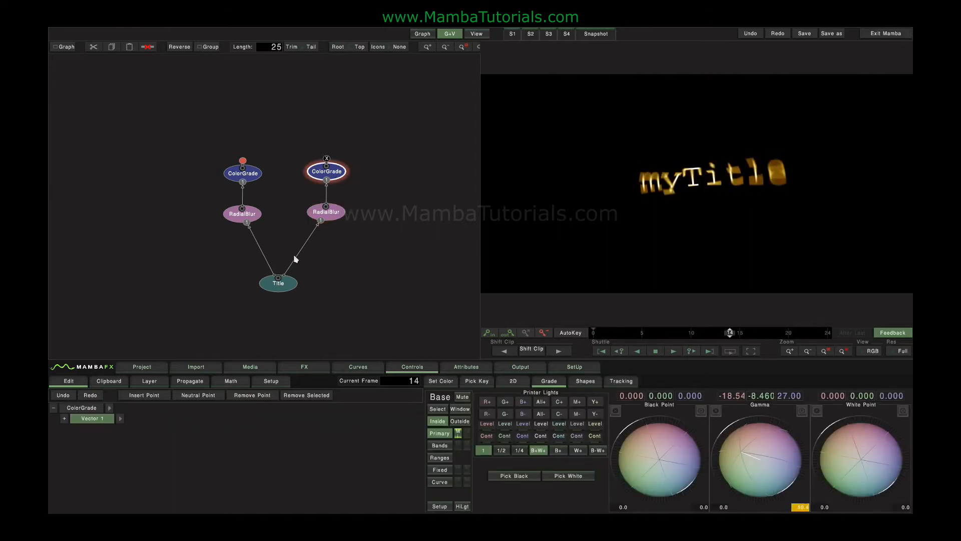
- Combine the two ColorGrade branches with a horizontal stripe wipe transition
{"action": "left_click", "coordinate": [246, 174]}
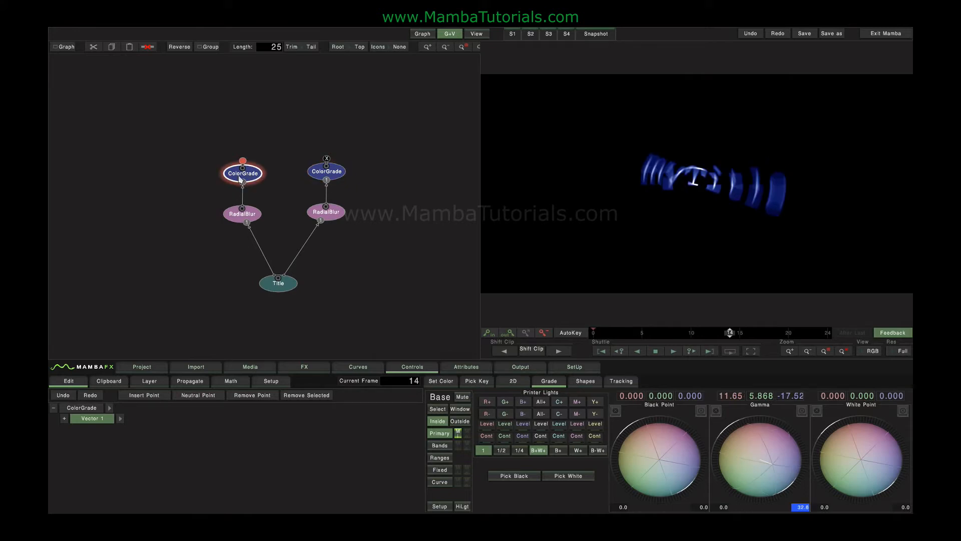
{"action": "left_click", "coordinate": [331, 174]}
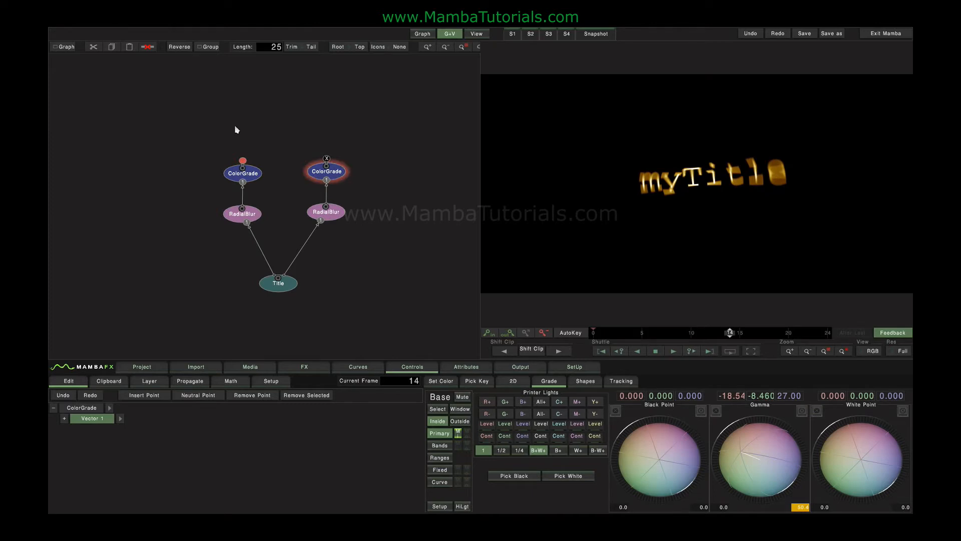
{"action": "left_click", "coordinate": [301, 367]}
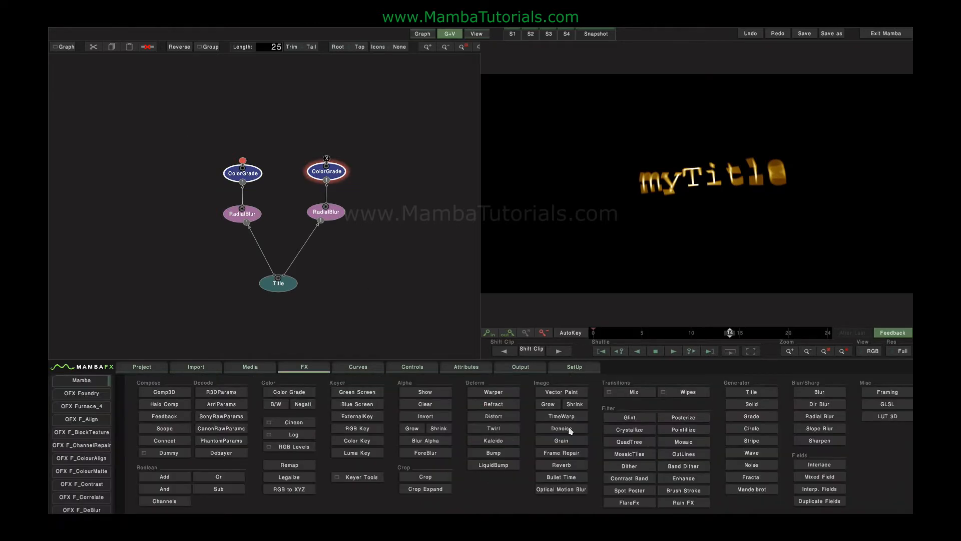
{"action": "left_click", "coordinate": [694, 393]}
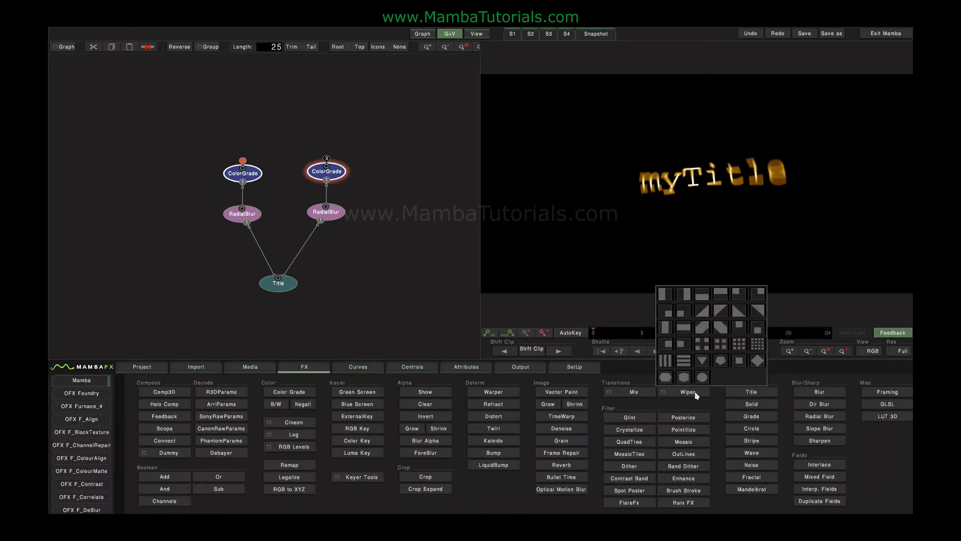
{"action": "left_click", "coordinate": [683, 361]}
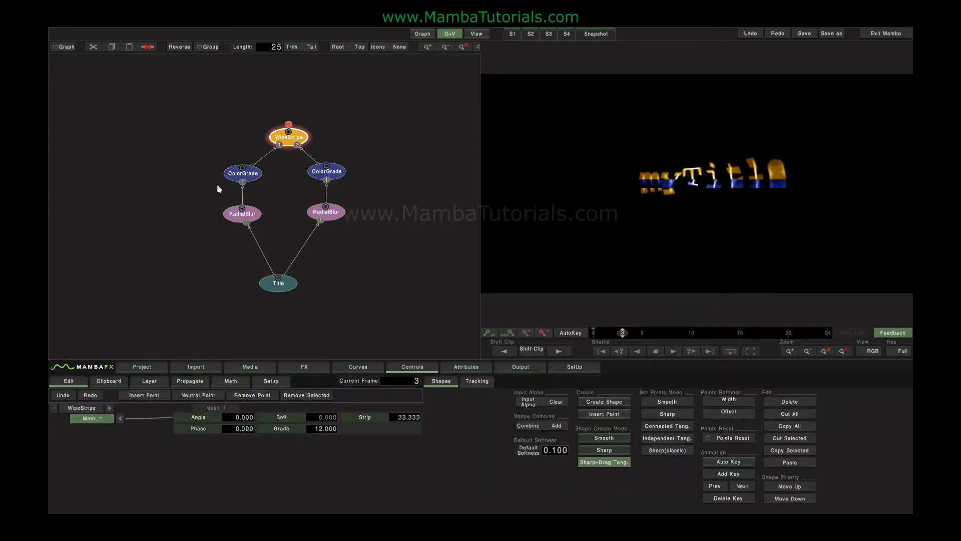
- Change the text of the Title node to "myOtherTitle"
{"action": "left_click", "coordinate": [285, 282]}
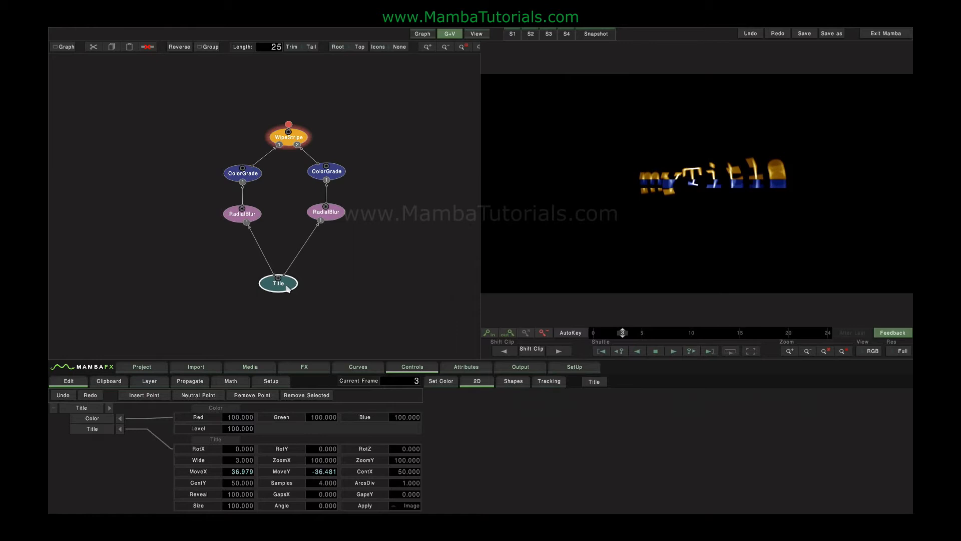
{"action": "left_click", "coordinate": [591, 381]}
{"action": "left_click", "coordinate": [283, 382]}
{"action": "type", "text": "OtherTitle"}
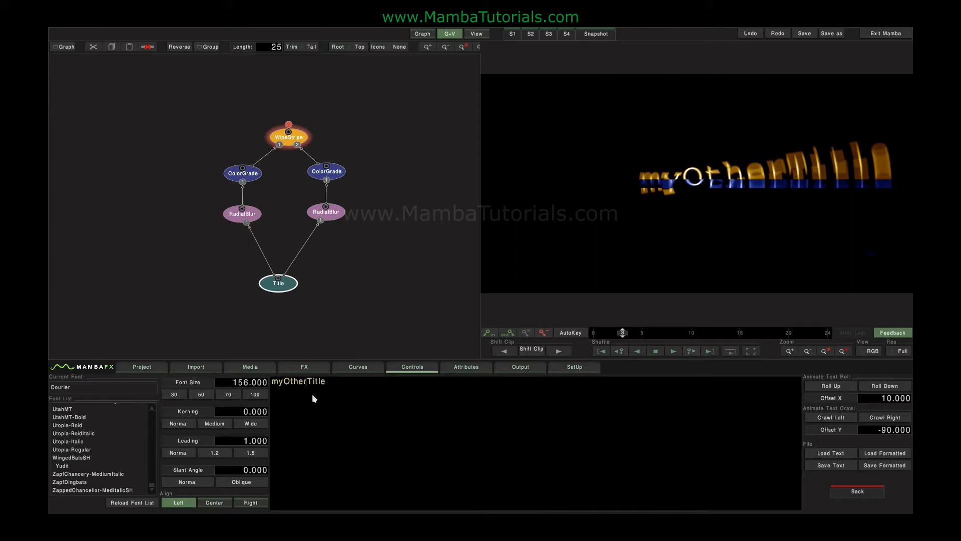
{"action": "left_click", "coordinate": [861, 492]}
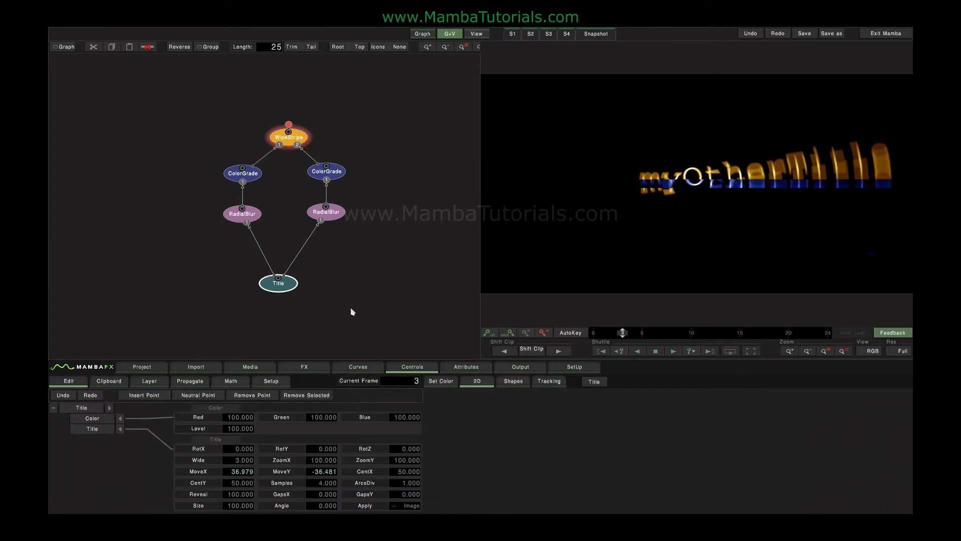
- Group all six nodes into a single group node and move it lower in the graph
{"action": "left_click", "coordinate": [213, 47]}
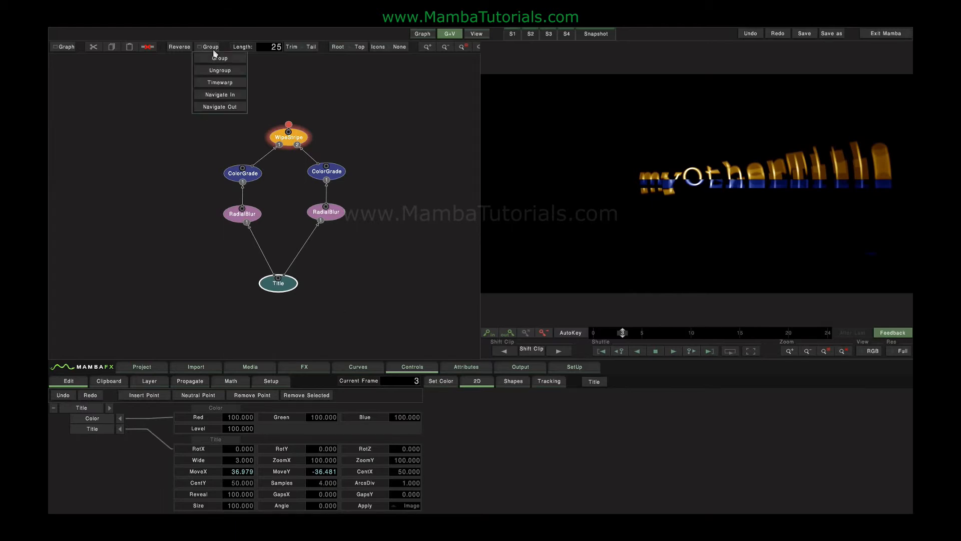
{"action": "left_click", "coordinate": [368, 115]}
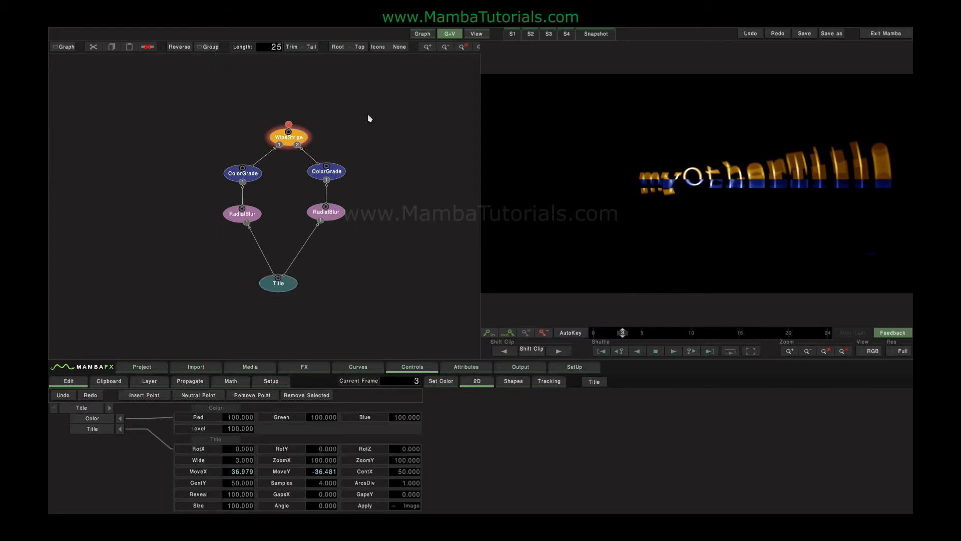
{"action": "left_click_drag", "start_coordinate": [175, 95], "coordinate": [364, 322]}
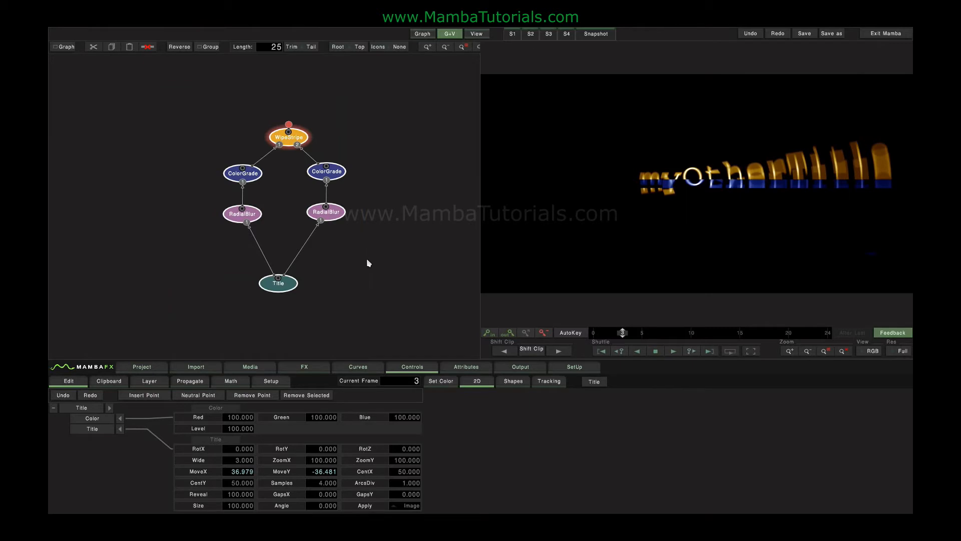
{"action": "left_click", "coordinate": [209, 47]}
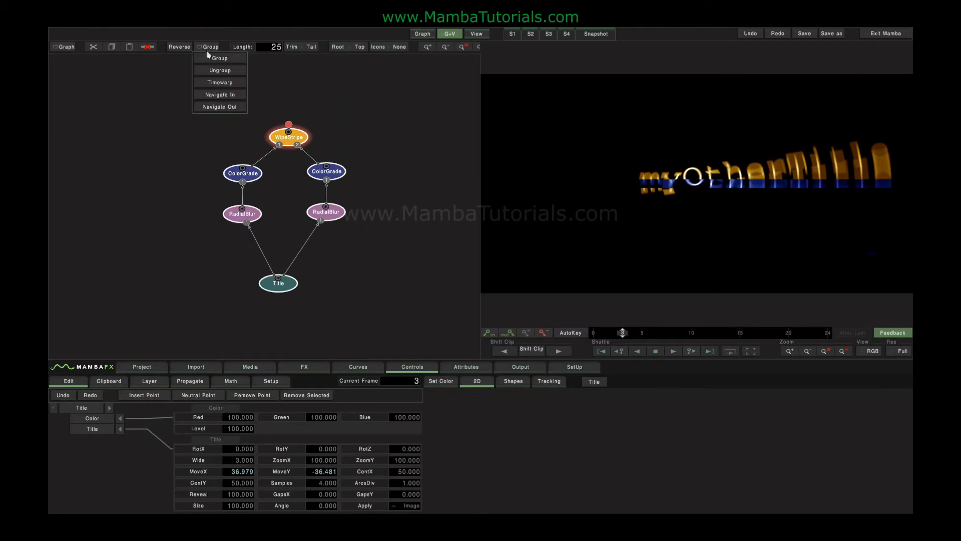
{"action": "left_click", "coordinate": [219, 60]}
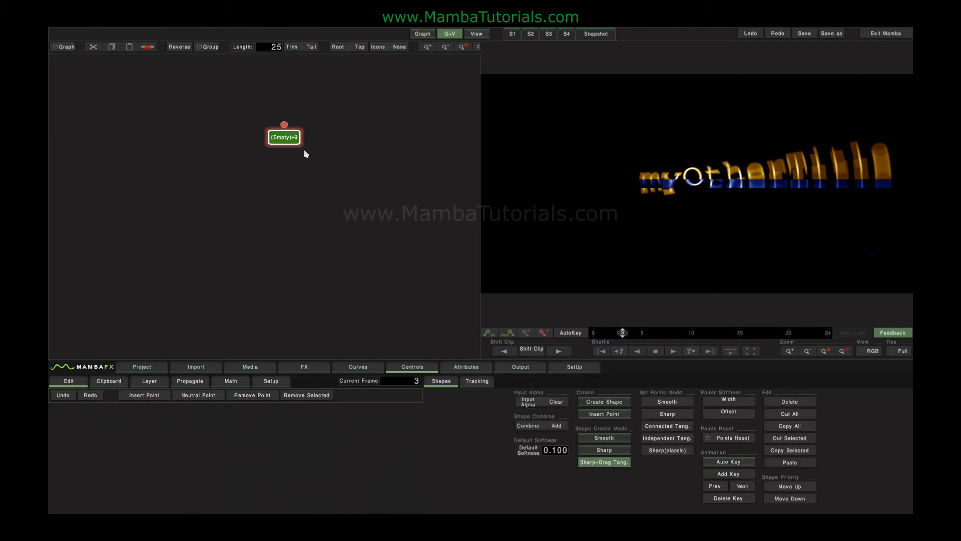
{"action": "left_click_drag", "start_coordinate": [290, 139], "coordinate": [280, 173]}
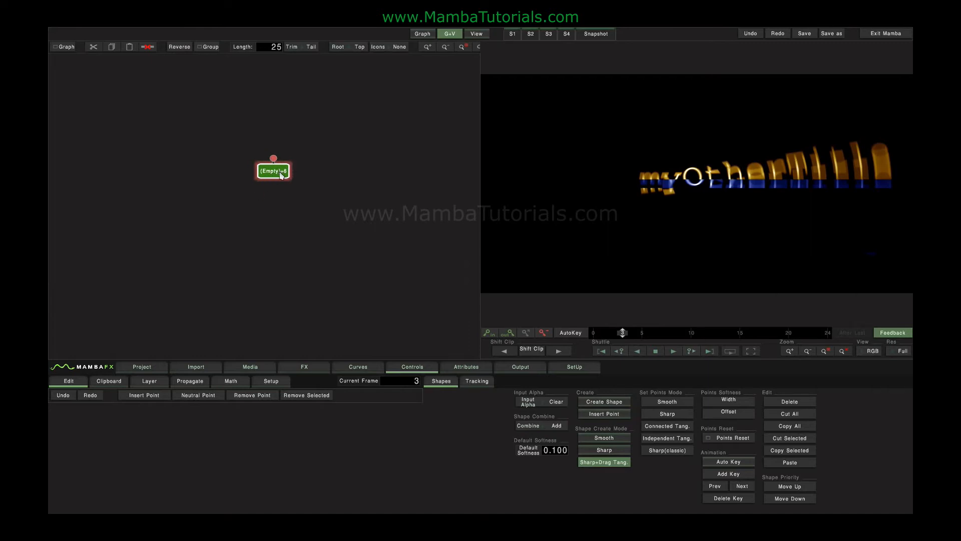
{"action": "left_click_drag", "start_coordinate": [281, 174], "coordinate": [281, 196]}
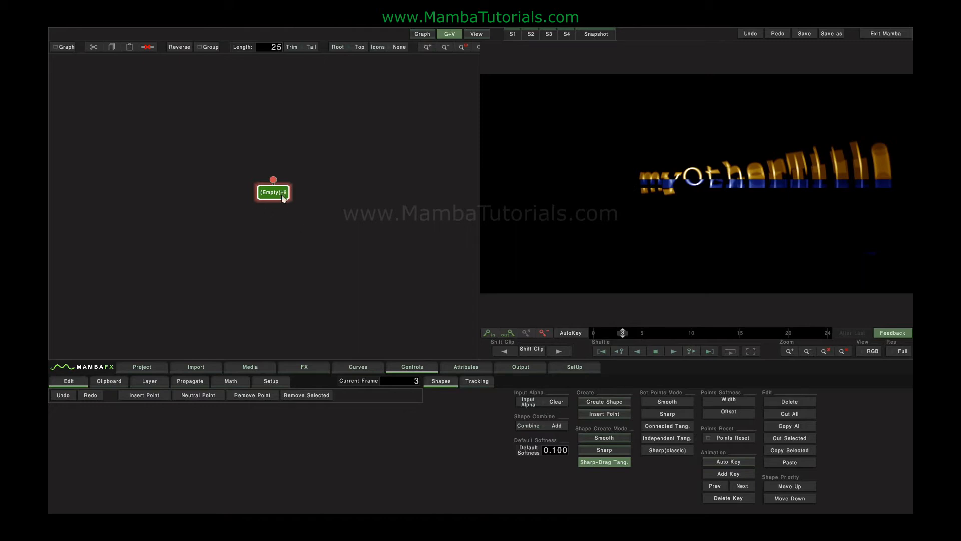
{"action": "left_click_drag", "start_coordinate": [282, 198], "coordinate": [283, 200]}
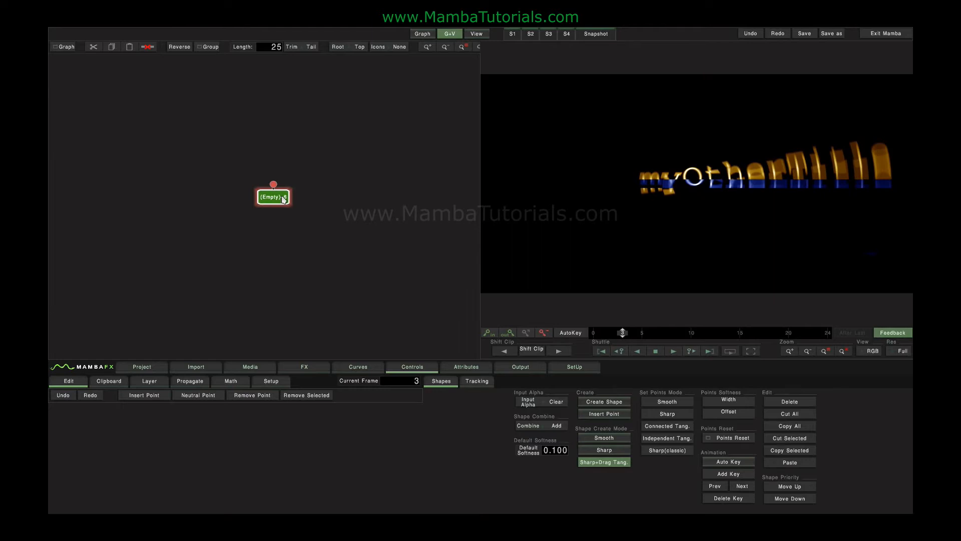
- Ungroup the group node into its six nodes and group them together again
{"action": "left_click", "coordinate": [209, 47]}
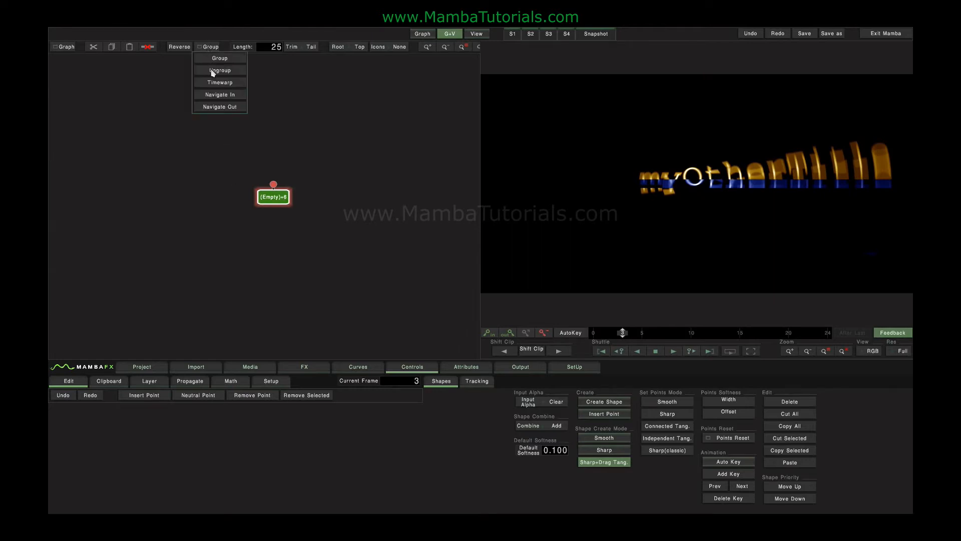
{"action": "left_click", "coordinate": [213, 73]}
{"action": "left_click", "coordinate": [210, 47]}
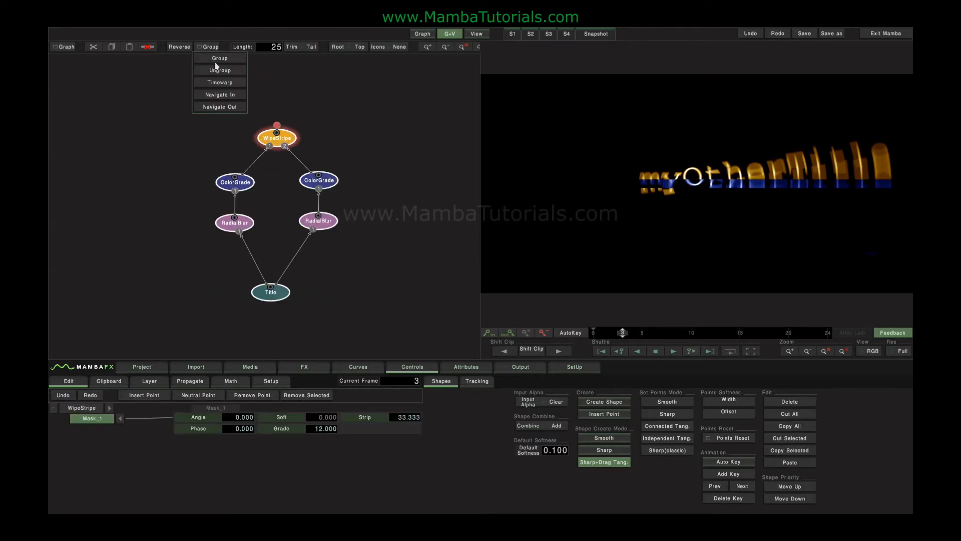
{"action": "left_click", "coordinate": [216, 59]}
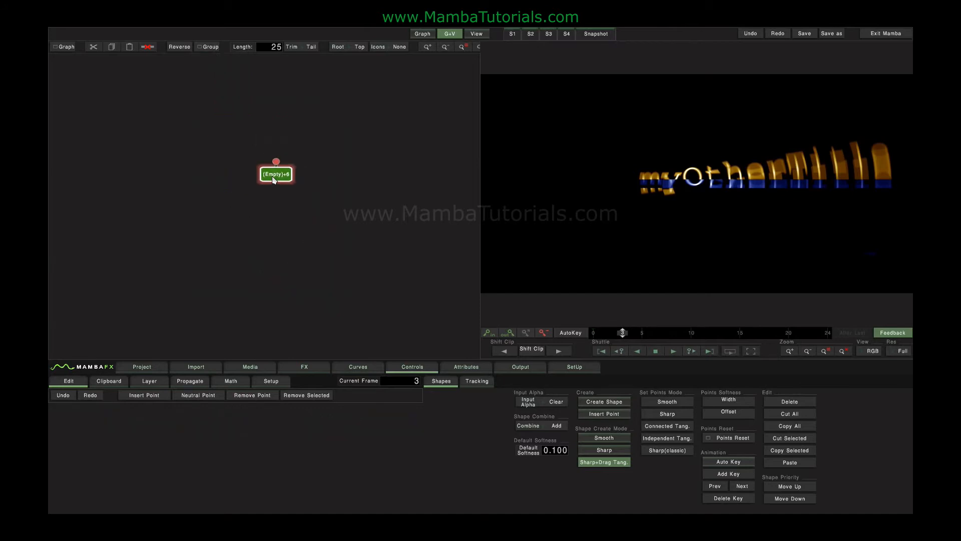
- Add a ColorGrade node after the group, shift its black point toward orange at about 8.0, 0.4, -8.4, and set gamma to about -18.8
{"action": "left_click", "coordinate": [304, 368]}
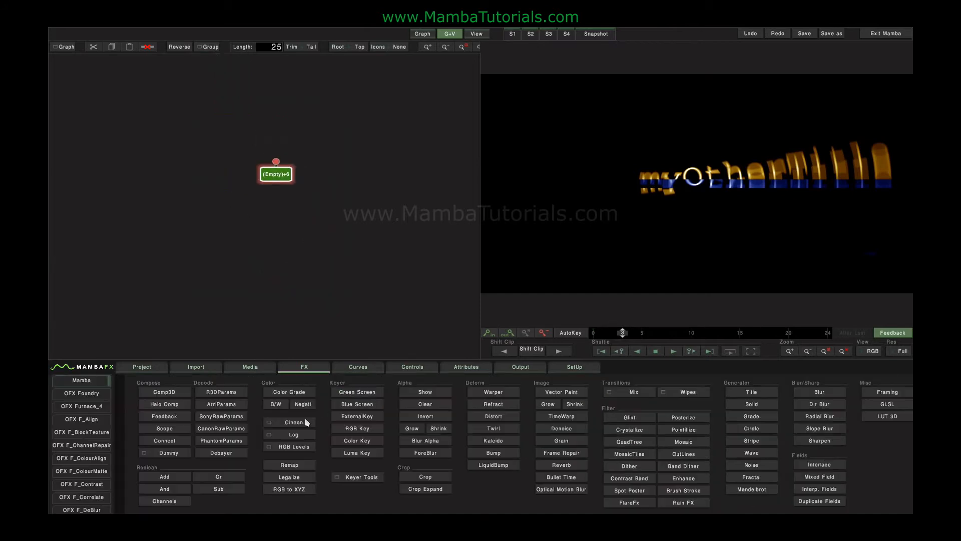
{"action": "left_click", "coordinate": [289, 391]}
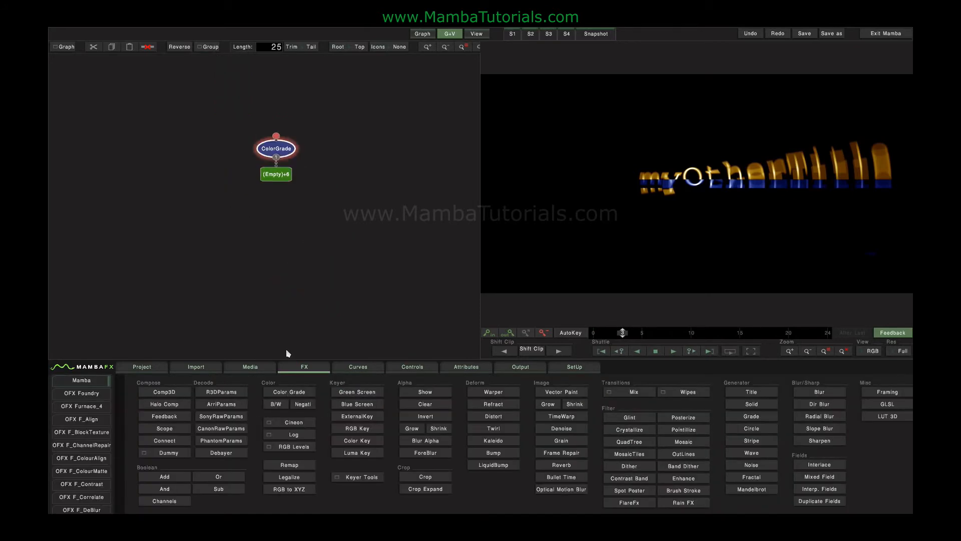
{"action": "left_click", "coordinate": [283, 150]}
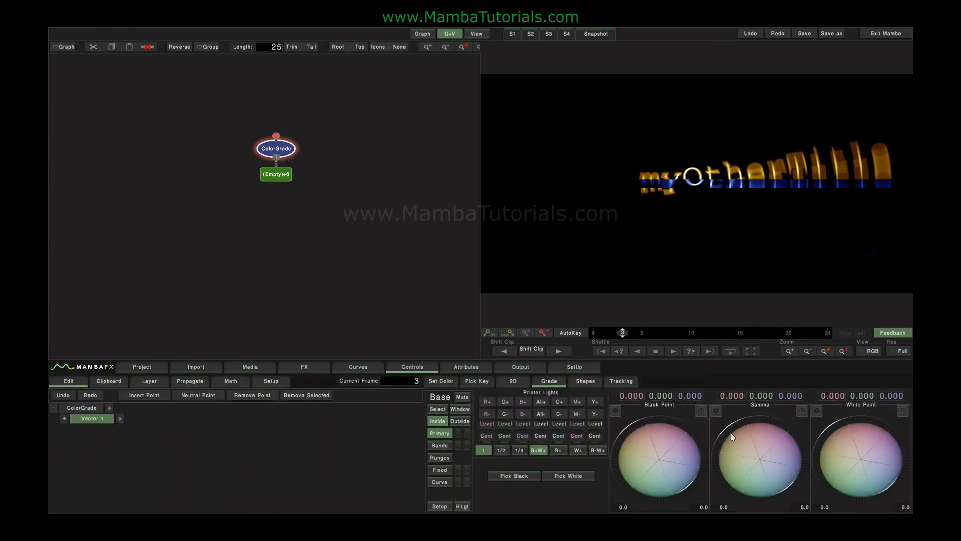
{"action": "left_click_drag", "start_coordinate": [732, 438], "coordinate": [881, 420]}
{"action": "left_click_drag", "start_coordinate": [660, 460], "coordinate": [676, 433]}
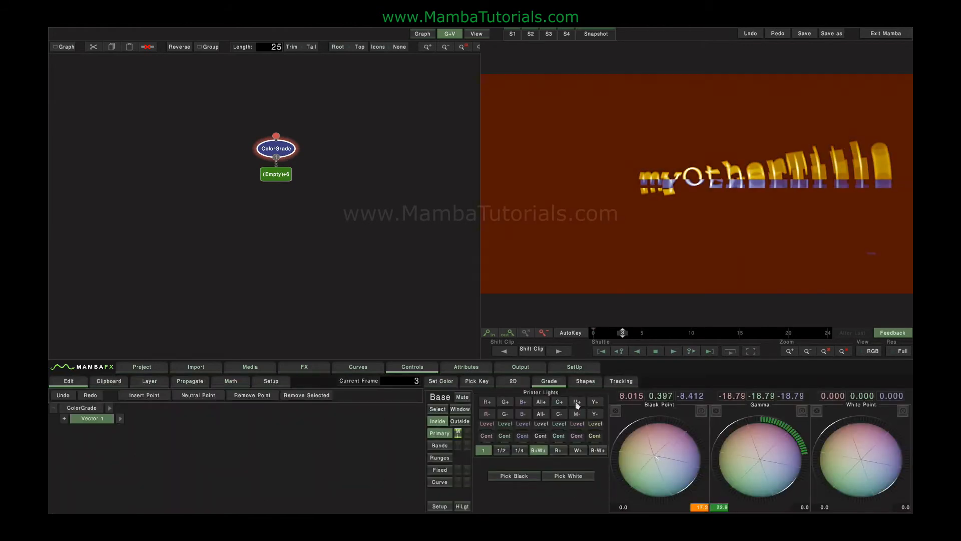
- Navigate into the group node and bring its inner nodes into view to examine the graph
{"action": "left_click", "coordinate": [236, 88]}
{"action": "left_click", "coordinate": [210, 47]}
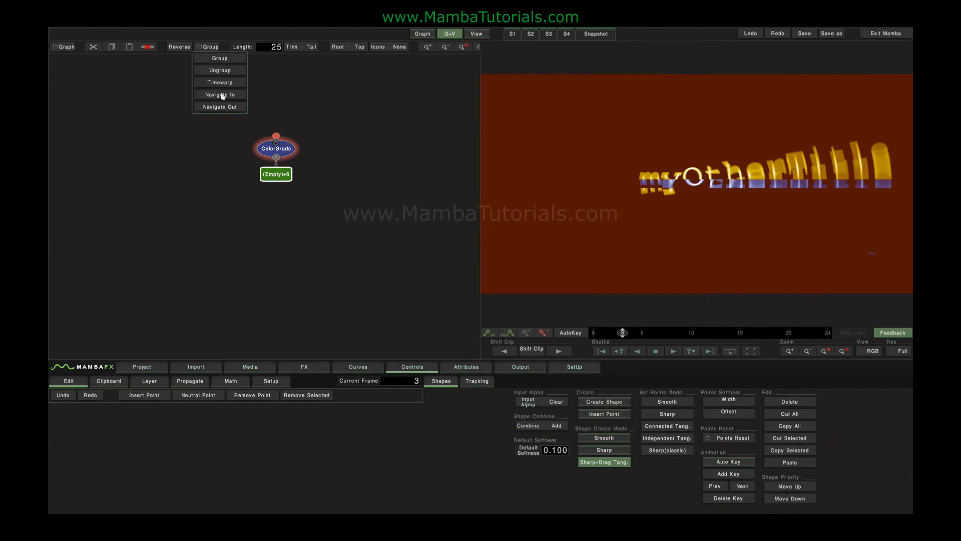
{"action": "double_click", "coordinate": [274, 174]}
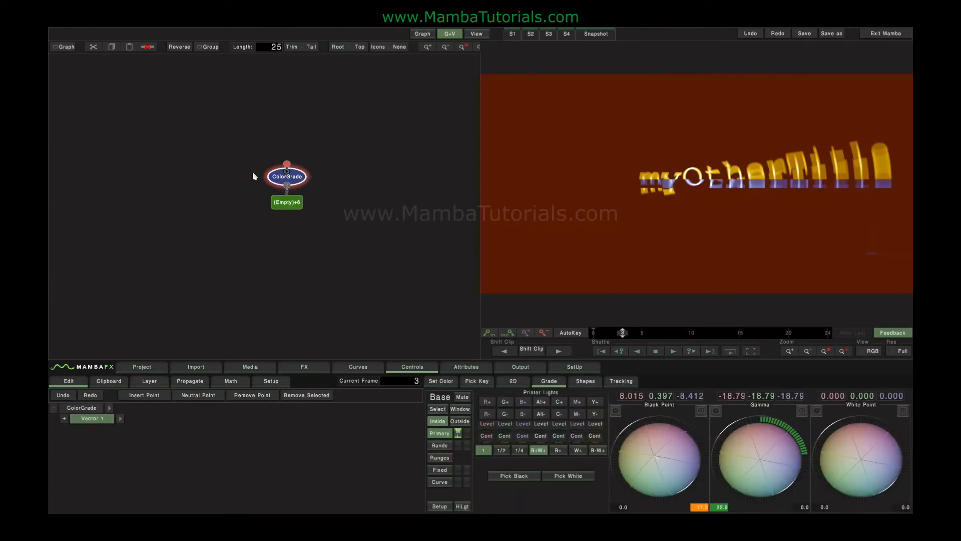
{"action": "left_click", "coordinate": [295, 202]}
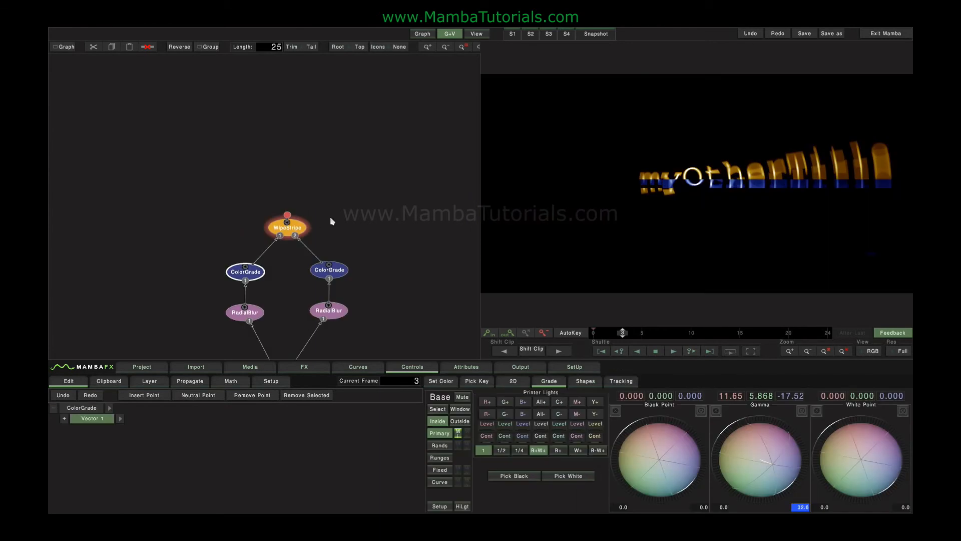
{"action": "left_click_drag", "start_coordinate": [329, 217], "coordinate": [313, 104]}
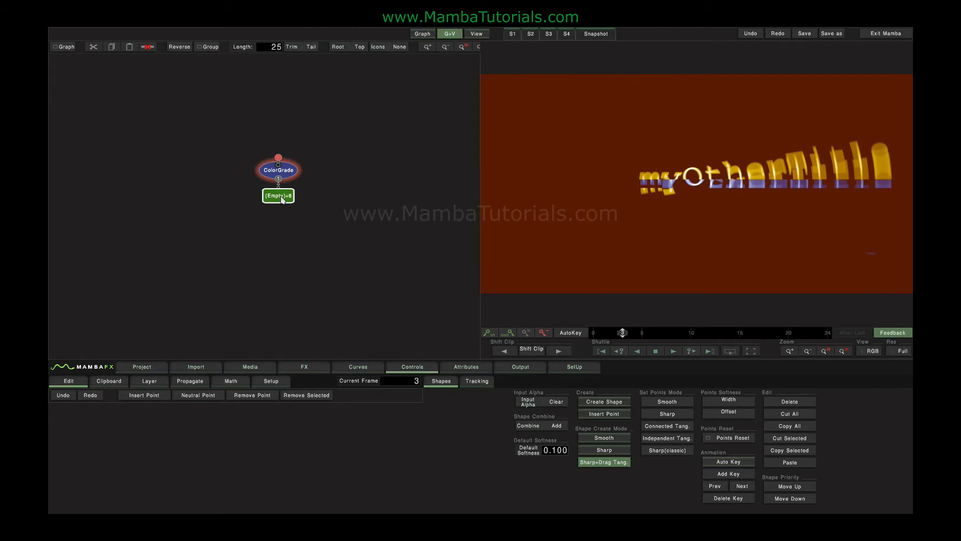
- Expand the group in place, set the second branch's ColorGrade gamma to about -27.95, -15.63, 12.49, and collapse the group again
{"action": "double_click", "coordinate": [280, 197]}
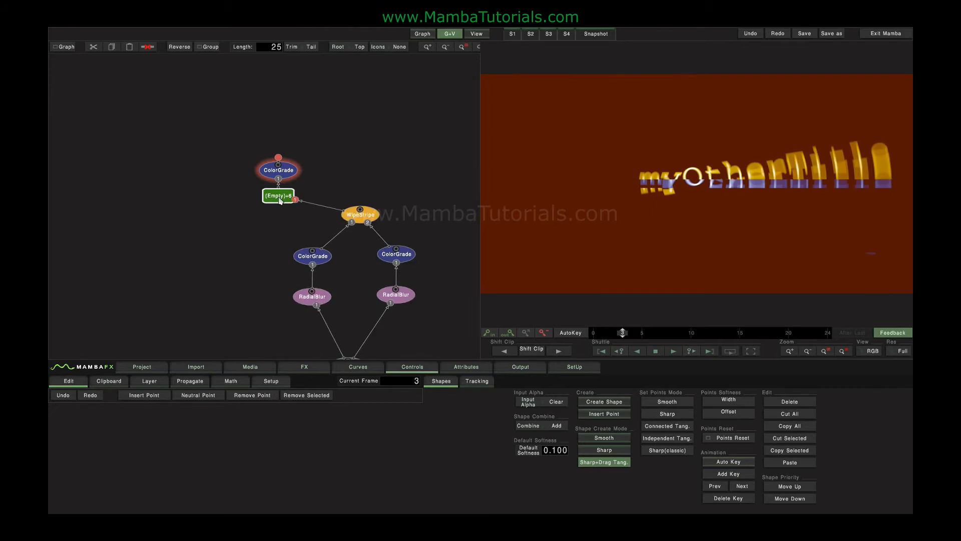
{"action": "left_click", "coordinate": [392, 258]}
{"action": "left_click_drag", "start_coordinate": [739, 421], "coordinate": [809, 425]}
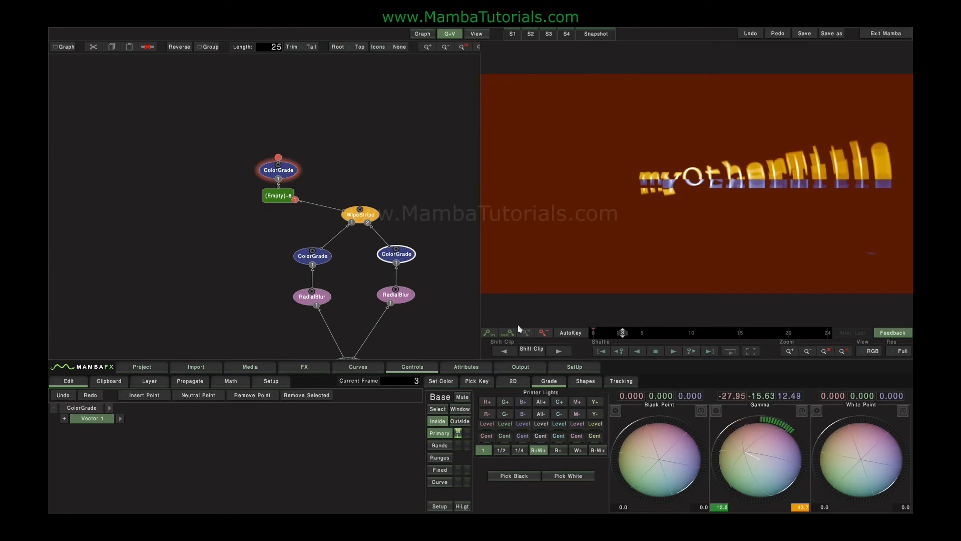
{"action": "left_click", "coordinate": [272, 200]}
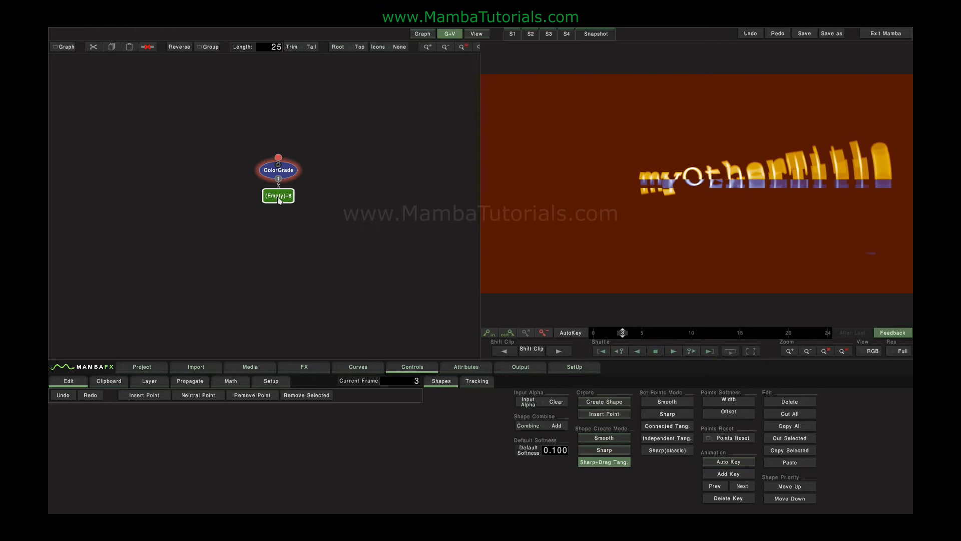
- Delete the ColorGrade node placed after the group and open the group to its six nodes
{"action": "left_click", "coordinate": [290, 172]}
{"action": "left_click", "coordinate": [274, 198]}
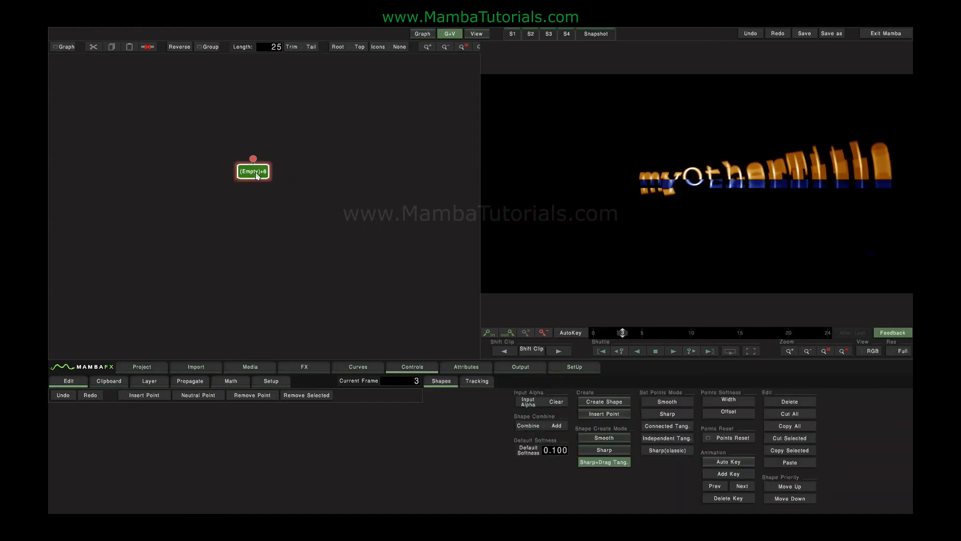
{"action": "double_click", "coordinate": [257, 175]}
{"action": "left_click_drag", "start_coordinate": [322, 197], "coordinate": [262, 129]}
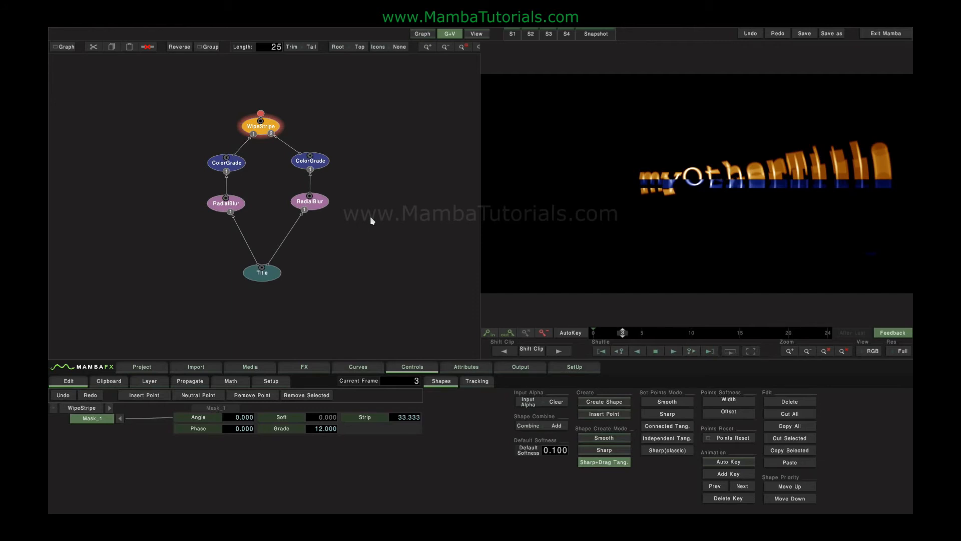
- Disconnect the Title node from both RadialBlur nodes and move it away from the branches
{"action": "left_click_drag", "start_coordinate": [230, 213], "coordinate": [248, 250]}
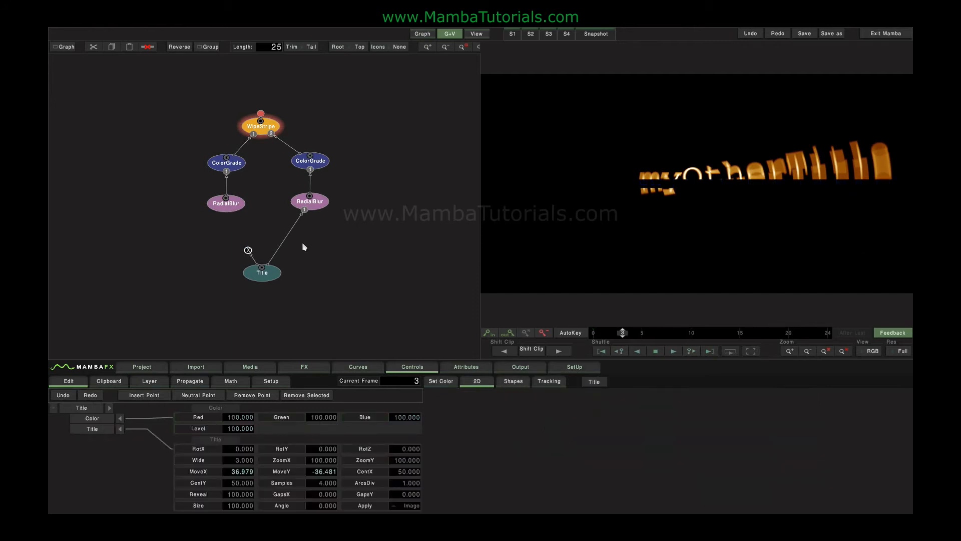
{"action": "left_click_drag", "start_coordinate": [303, 213], "coordinate": [288, 243]}
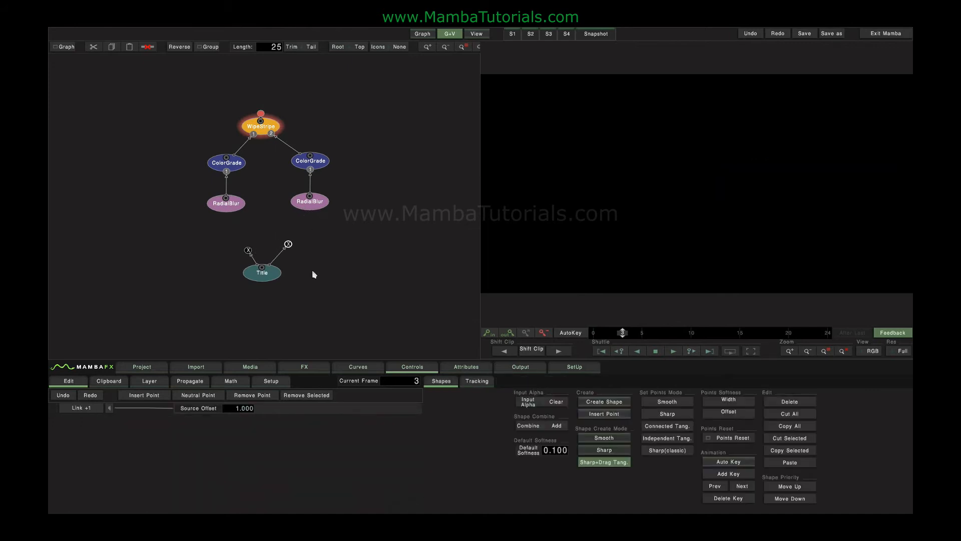
{"action": "left_click", "coordinate": [263, 274]}
{"action": "left_click_drag", "start_coordinate": [262, 274], "coordinate": [398, 308]}
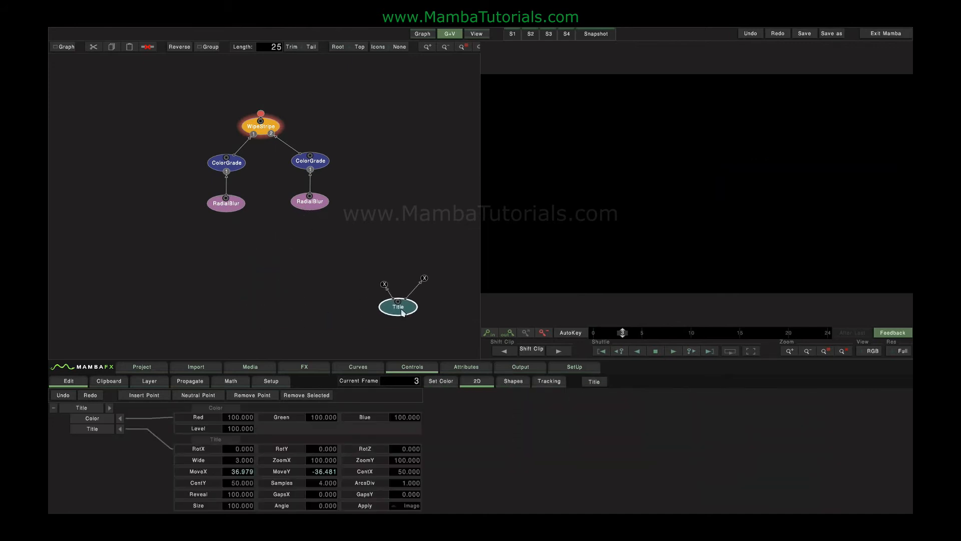
- Add a Dummy 1 node below the branches and connect it to the inputs of both RadialBlur nodes
{"action": "left_click", "coordinate": [304, 369]}
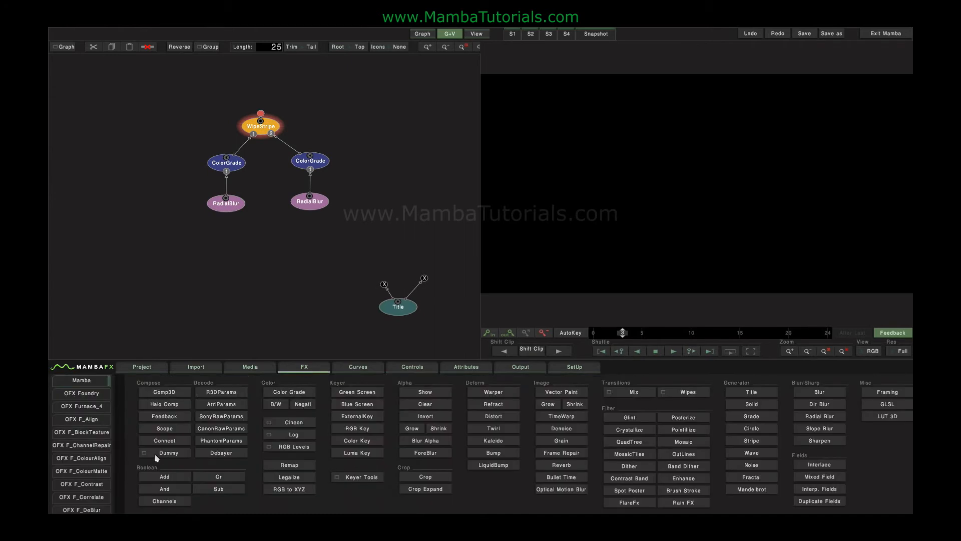
{"action": "left_click", "coordinate": [172, 454]}
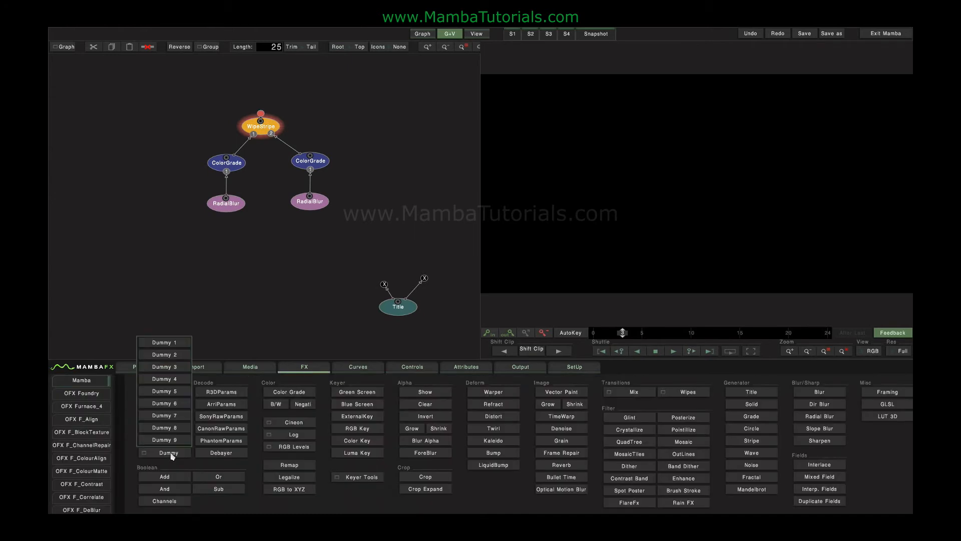
{"action": "left_click", "coordinate": [166, 345]}
{"action": "left_click_drag", "start_coordinate": [255, 267], "coordinate": [264, 266]}
{"action": "left_click_drag", "start_coordinate": [266, 251], "coordinate": [231, 201]}
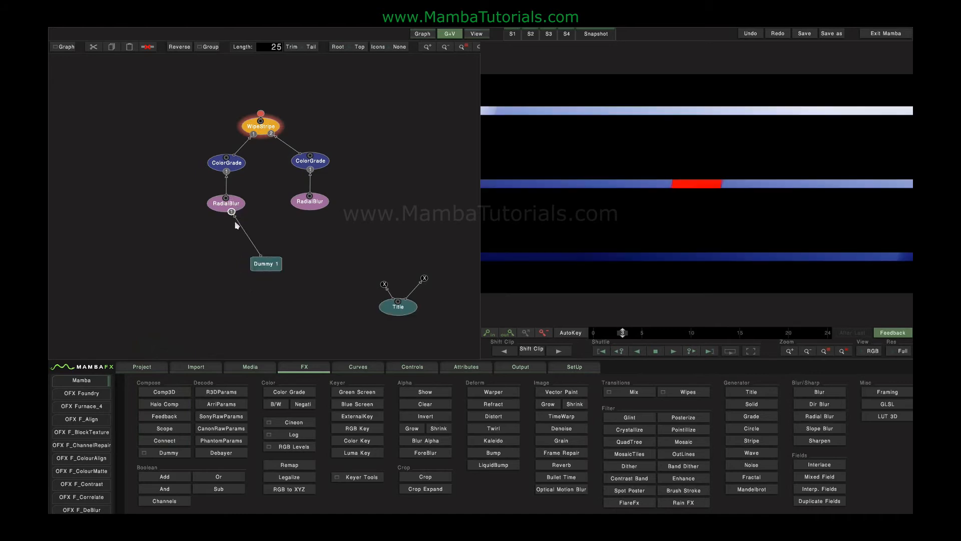
{"action": "left_click_drag", "start_coordinate": [232, 212], "coordinate": [304, 209]}
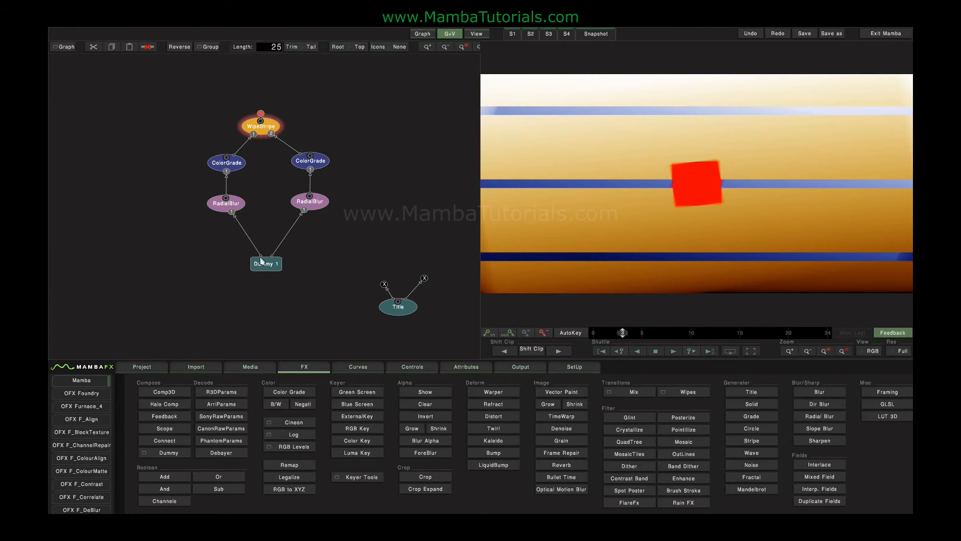
{"action": "mouse_move", "coordinate": [267, 271]}
{"action": "left_mouse_down"}
{"action": "mouse_move", "coordinate": [253, 272]}
{"action": "mouse_move", "coordinate": [262, 271]}
{"action": "left_mouse_up"}
- Group the WipeStripe, both ColorGrade, both RadialBlur and Dummy 1 nodes into one node, and move it lower in the graph
{"action": "left_click_drag", "start_coordinate": [171, 122], "coordinate": [334, 284]}
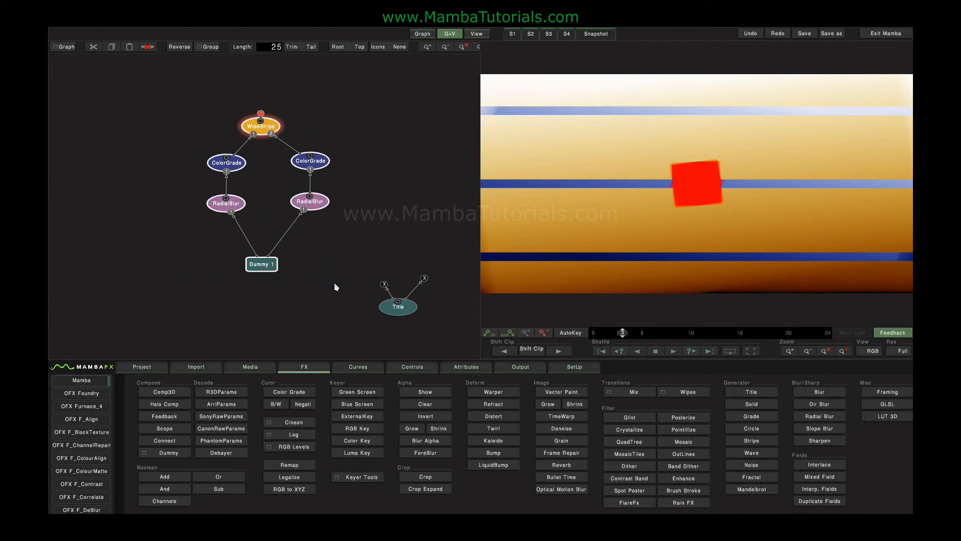
{"action": "key", "text": "ctrl+g"}
{"action": "left_click_drag", "start_coordinate": [275, 131], "coordinate": [274, 184]}
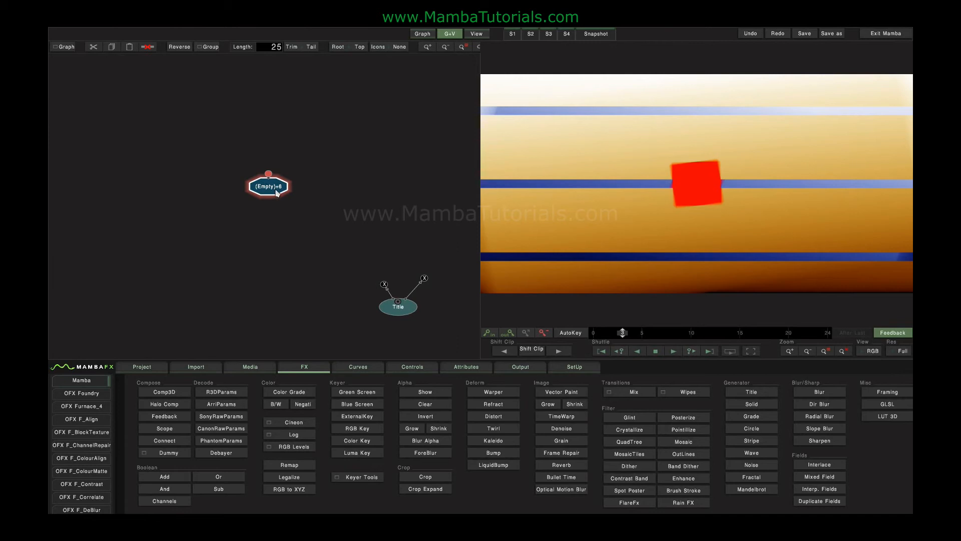
- Connect the Title node to the new group's input and position it beneath the group
{"action": "left_click", "coordinate": [424, 282]}
{"action": "left_click_drag", "start_coordinate": [395, 312], "coordinate": [269, 185]}
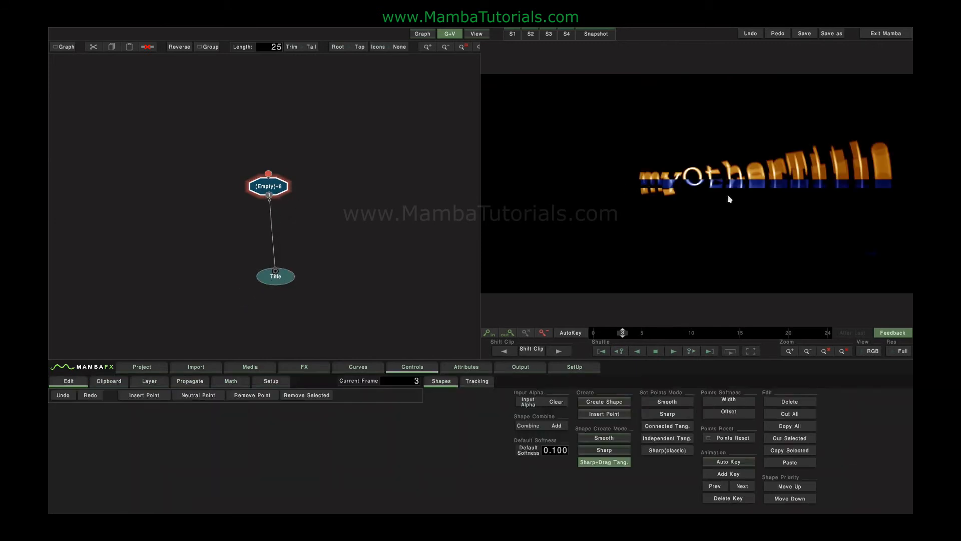
{"action": "left_click_drag", "start_coordinate": [277, 279], "coordinate": [264, 269]}
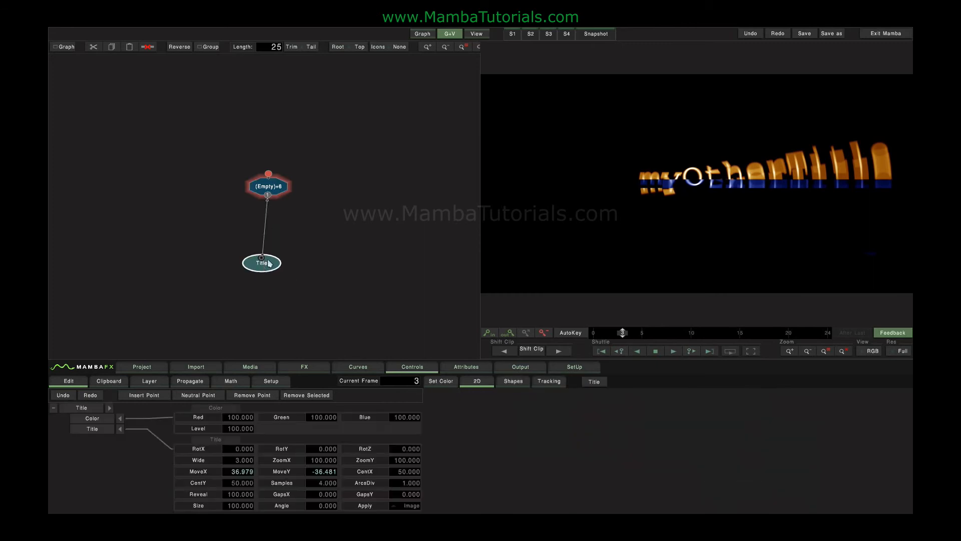
- Inside the group, add a Dummy 2 node and connect it to the second branch's RadialBlur in place of Dummy 1
{"action": "left_click", "coordinate": [277, 189]}
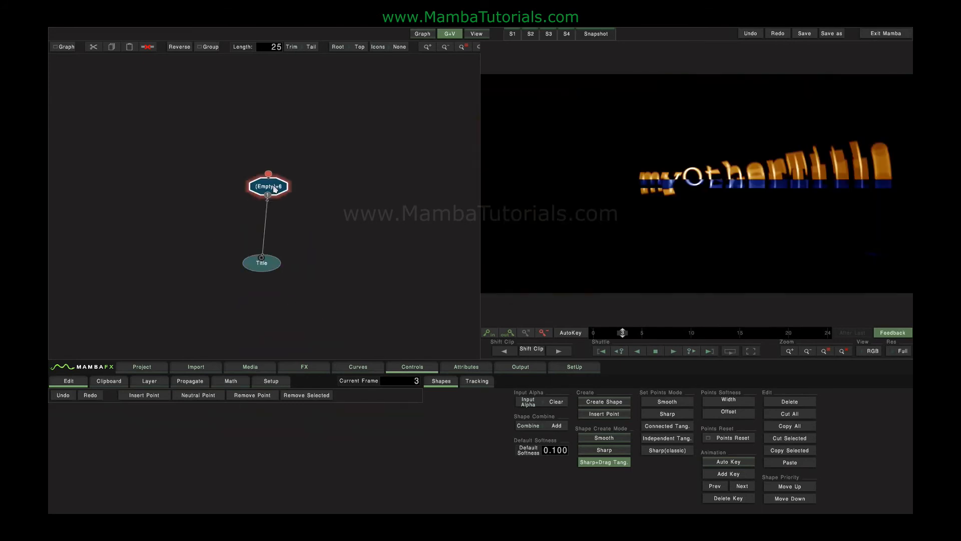
{"action": "mouse_move", "coordinate": [274, 188]}
{"action": "left_mouse_down"}
{"action": "mouse_move", "coordinate": [281, 203]}
{"action": "mouse_move", "coordinate": [270, 207]}
{"action": "left_mouse_up"}
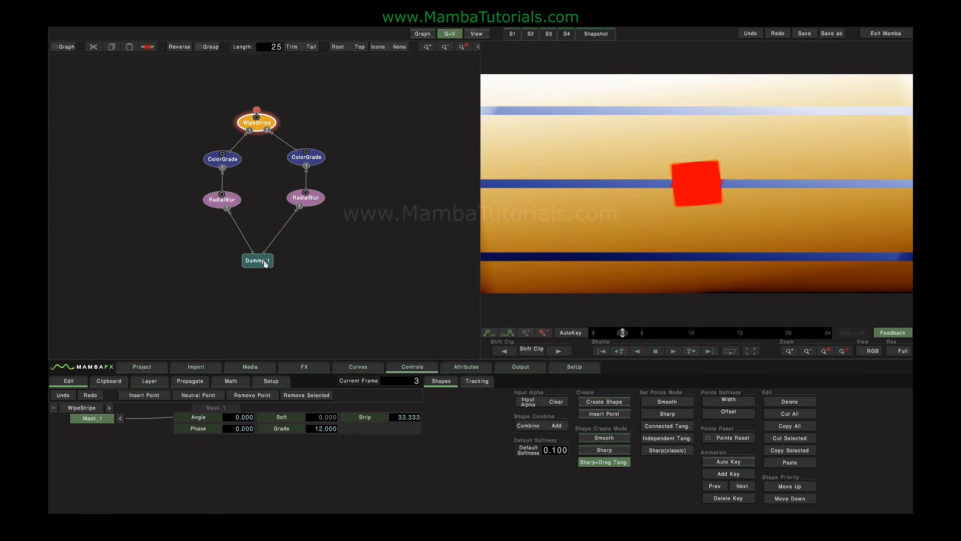
{"action": "left_click", "coordinate": [264, 261]}
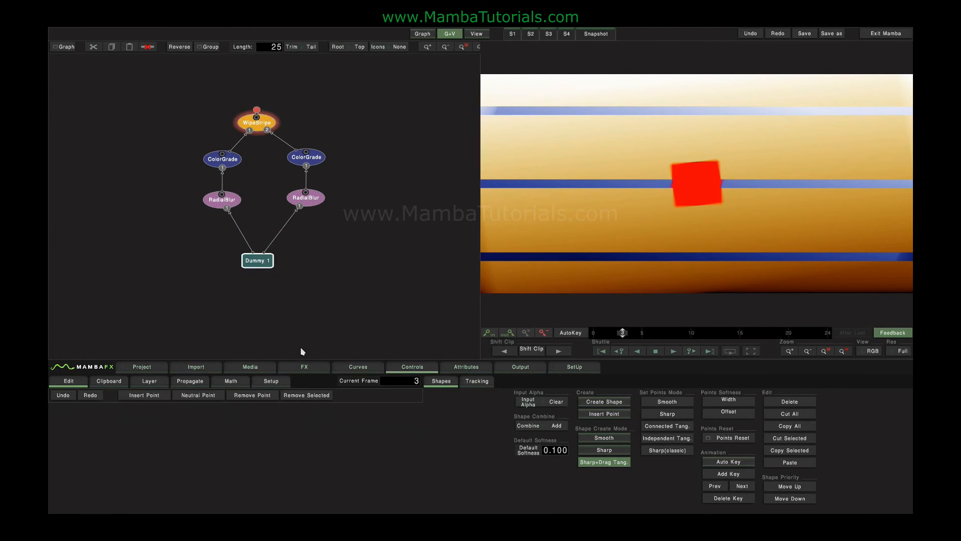
{"action": "left_click", "coordinate": [304, 366]}
{"action": "left_click", "coordinate": [169, 452]}
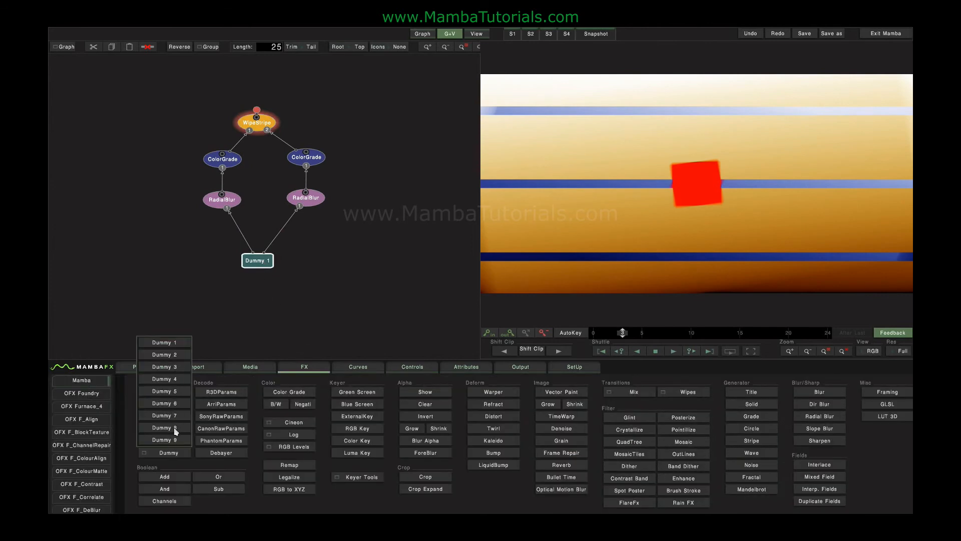
{"action": "left_click", "coordinate": [325, 289]}
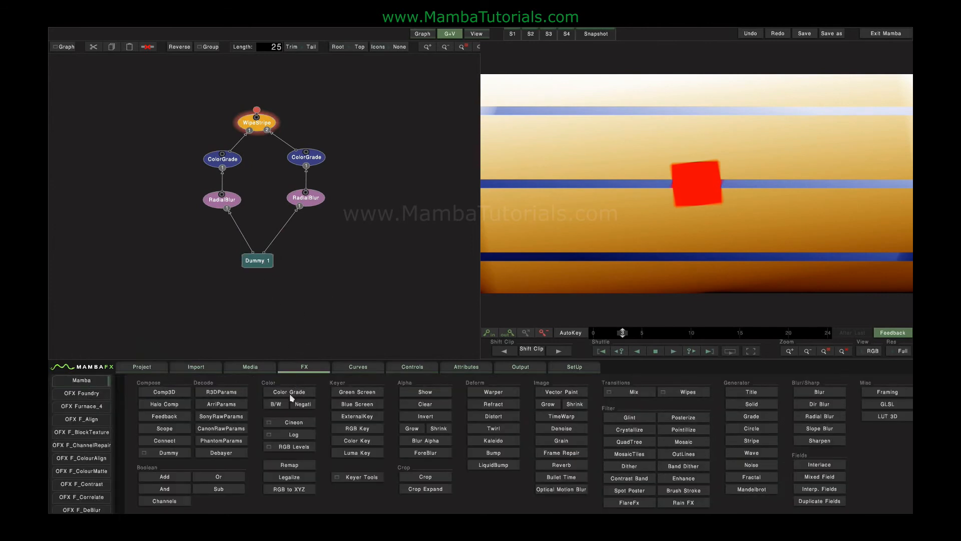
{"action": "left_click", "coordinate": [168, 452]}
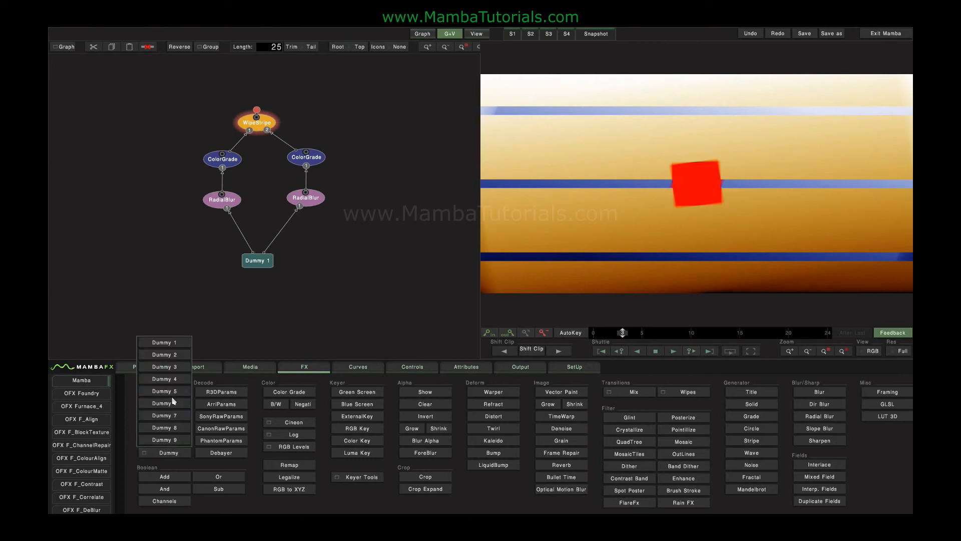
{"action": "left_click", "coordinate": [174, 355]}
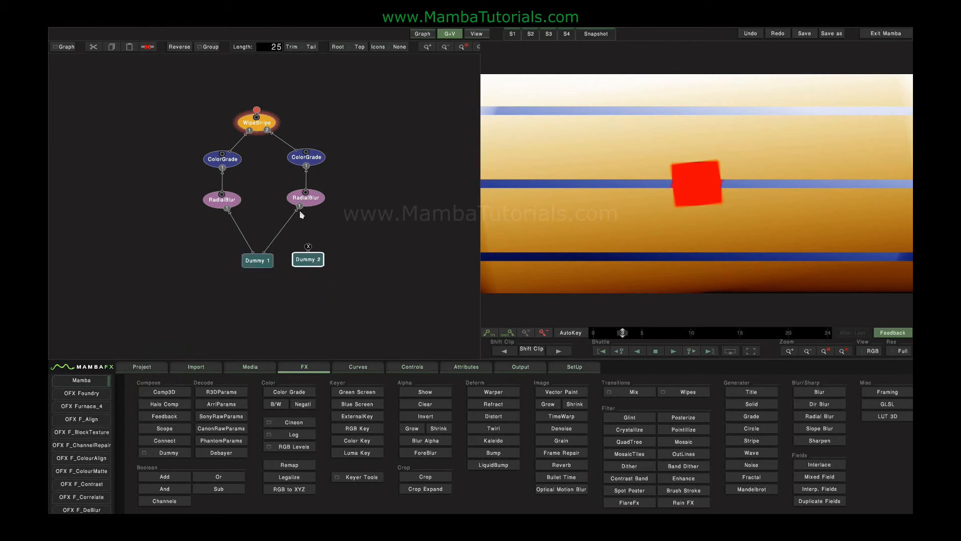
{"action": "left_click_drag", "start_coordinate": [299, 208], "coordinate": [308, 252]}
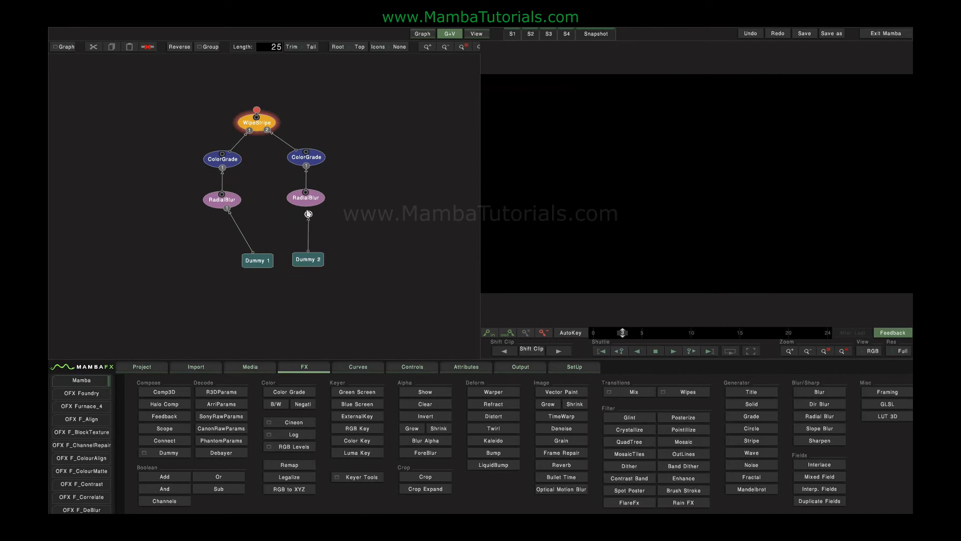
- Select the WipeStripe node and scrub through the timeline to examine the stripe wipe across the frames
{"action": "left_click", "coordinate": [267, 127]}
{"action": "left_click", "coordinate": [604, 332]}
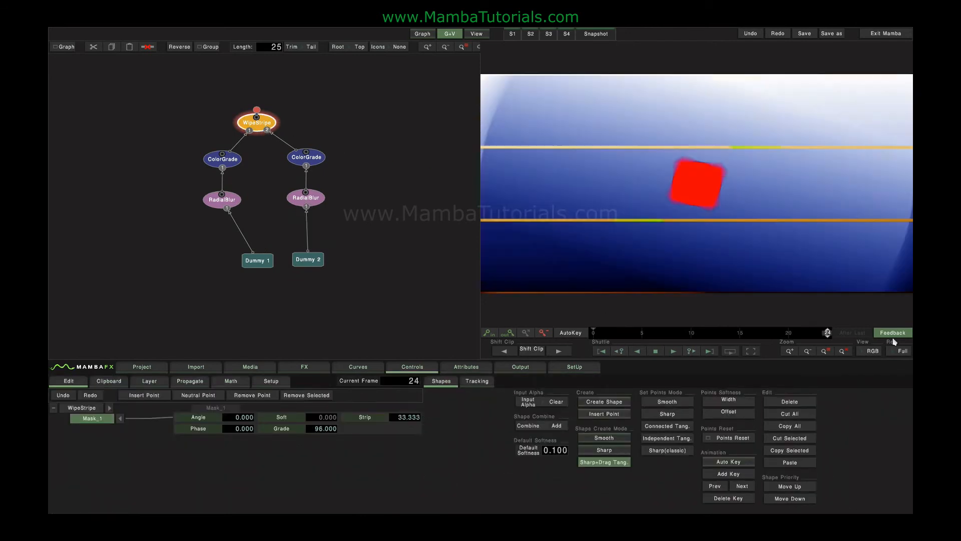
{"action": "left_click_drag", "start_coordinate": [756, 332], "coordinate": [867, 332]}
{"action": "left_click_drag", "start_coordinate": [867, 332], "coordinate": [527, 332]}
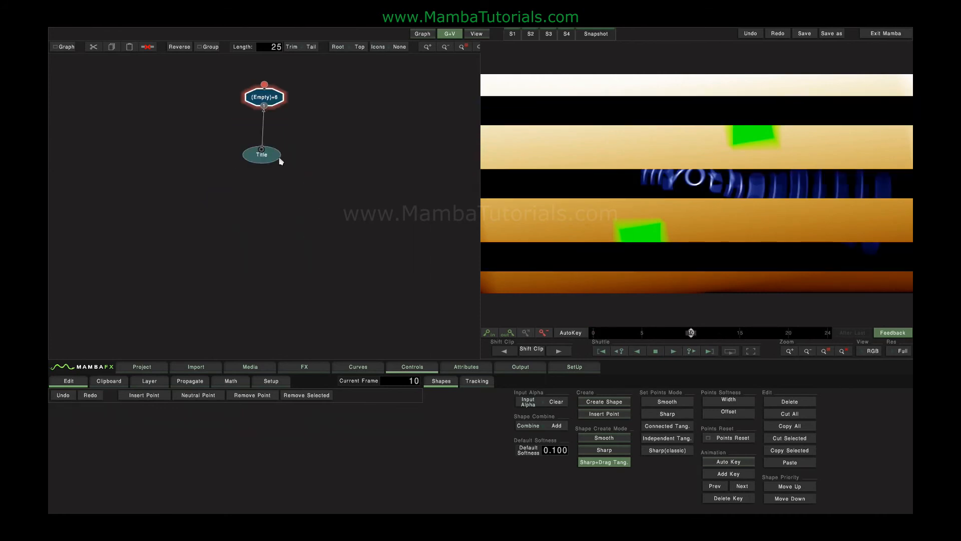
- Move the Title node to one side of the group node and shift the group slightly lower
{"action": "left_click_drag", "start_coordinate": [276, 158], "coordinate": [197, 163]}
{"action": "left_click", "coordinate": [264, 97]}
{"action": "left_click_drag", "start_coordinate": [265, 98], "coordinate": [270, 123]}
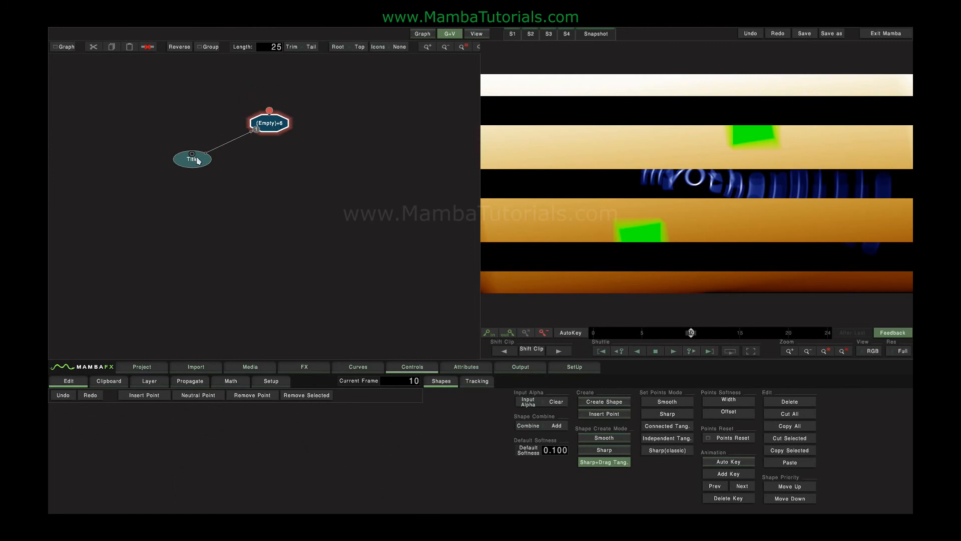
- Paste a copy of the Title node beside the original and connect it to the group's second input
{"action": "left_click_drag", "start_coordinate": [198, 164], "coordinate": [208, 174]}
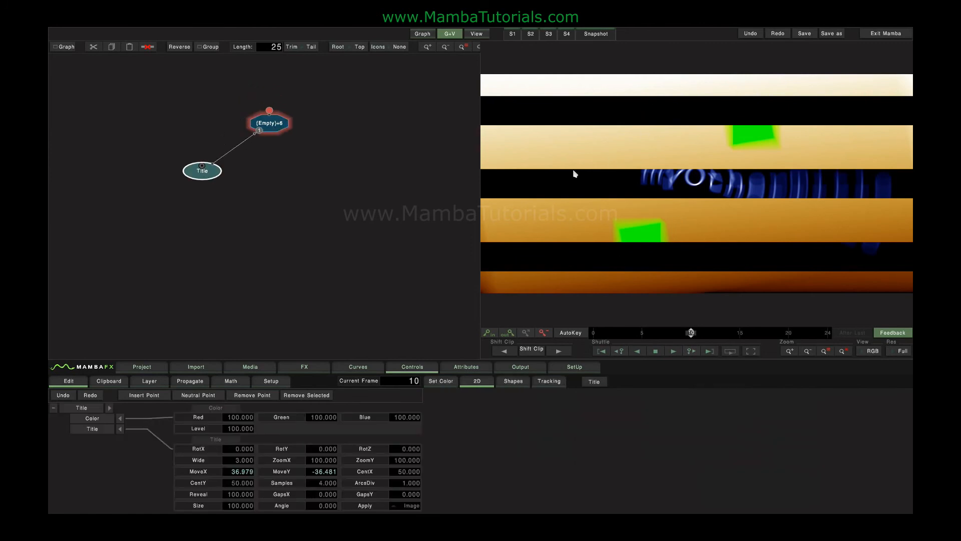
{"action": "key", "text": "ctrl+v"}
{"action": "left_click", "coordinate": [337, 184]}
{"action": "left_click_drag", "start_coordinate": [336, 176], "coordinate": [271, 124]}
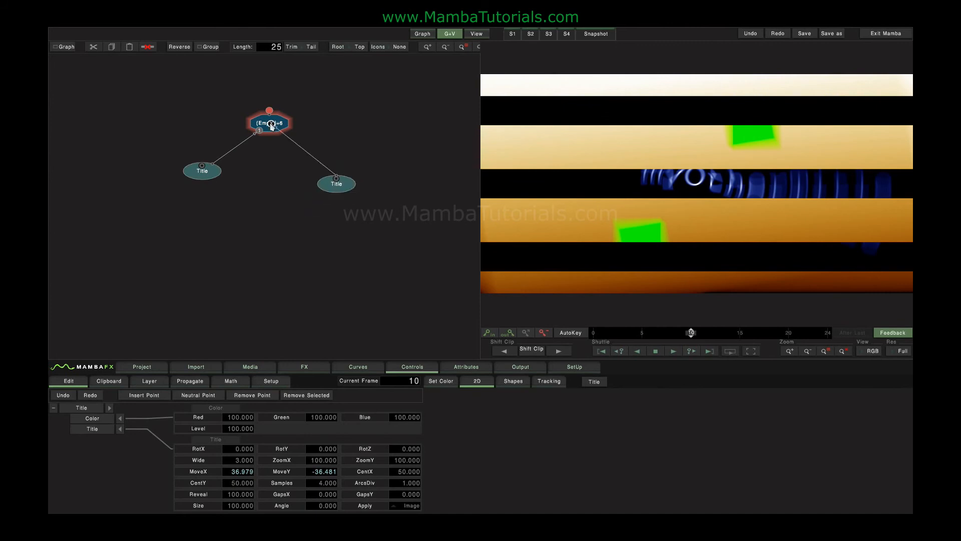
{"action": "left_click", "coordinate": [271, 124]}
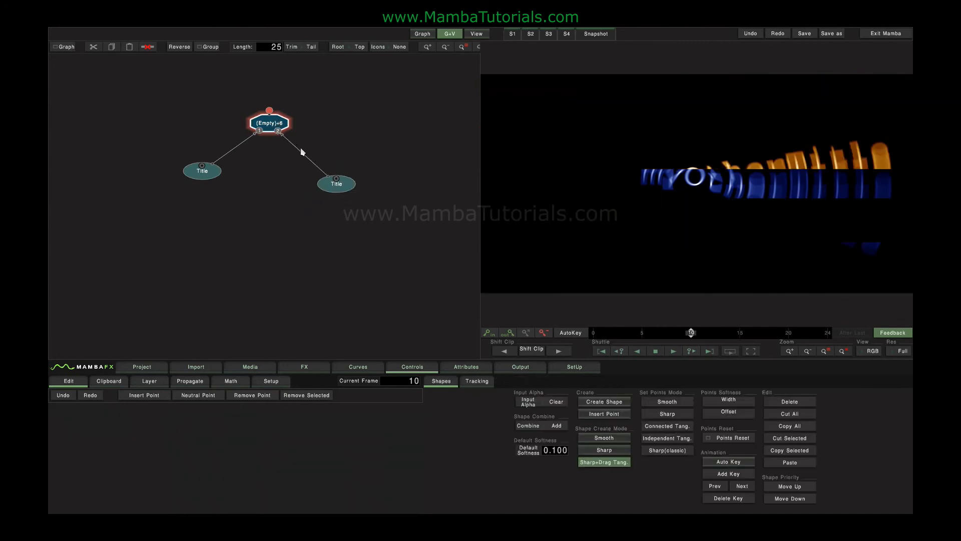
- Change the second Title's text to "myOtherInput 2" and view the group's output at frame 8
{"action": "left_click", "coordinate": [337, 189]}
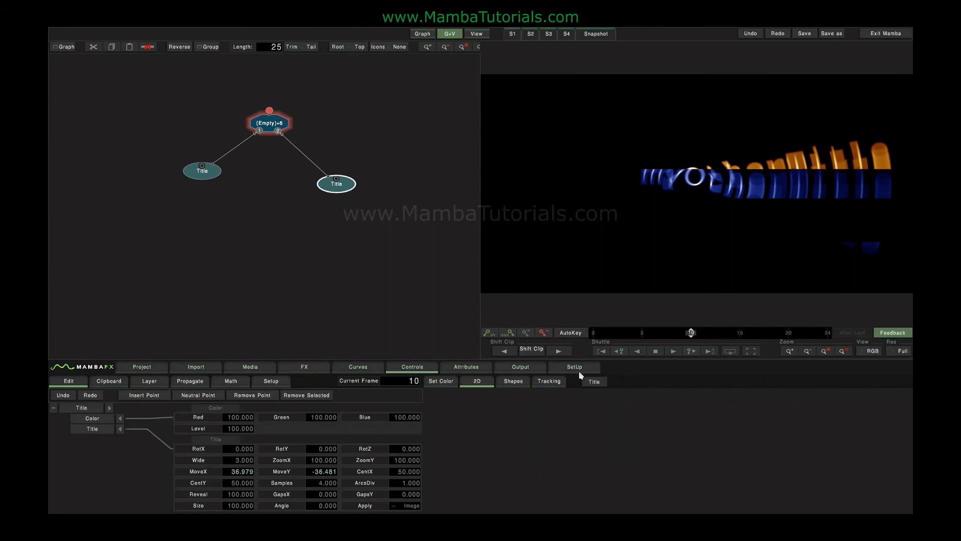
{"action": "left_click", "coordinate": [588, 381]}
{"action": "left_click_drag", "start_coordinate": [326, 381], "coordinate": [307, 382]}
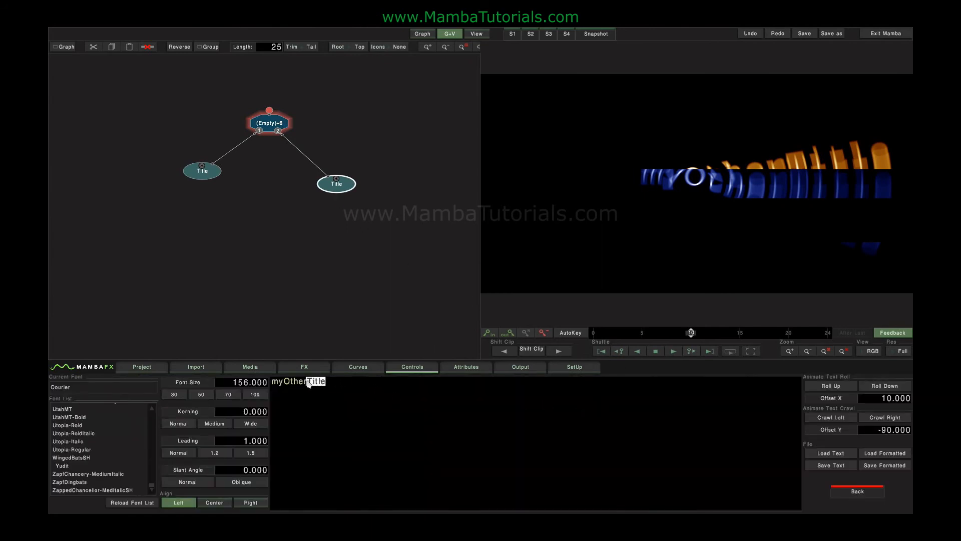
{"action": "type", "text": "Input 2"}
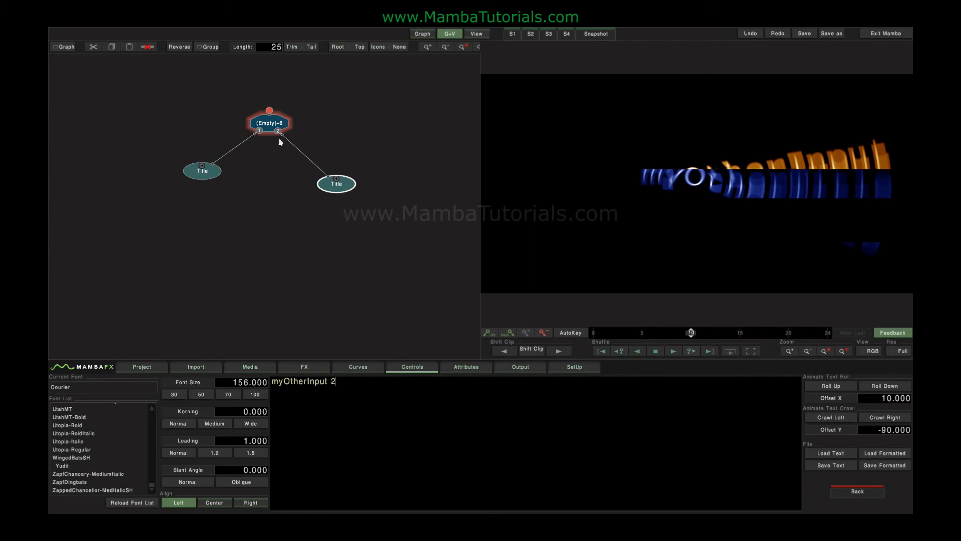
{"action": "left_click", "coordinate": [272, 125]}
{"action": "key", "text": "Left"}
{"action": "key", "text": "Left"}
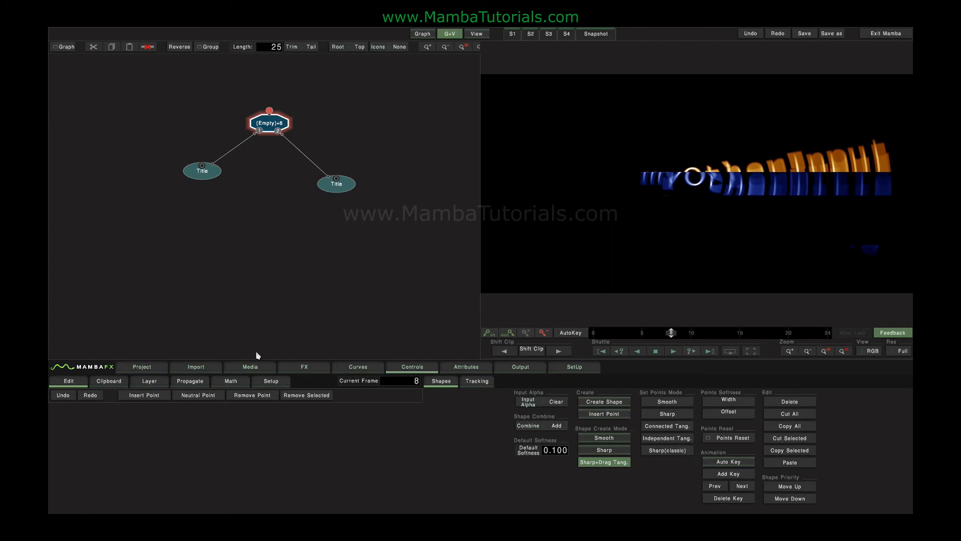
- Save the group node as a reusable group file named myEffect
{"action": "left_click", "coordinate": [253, 369]}
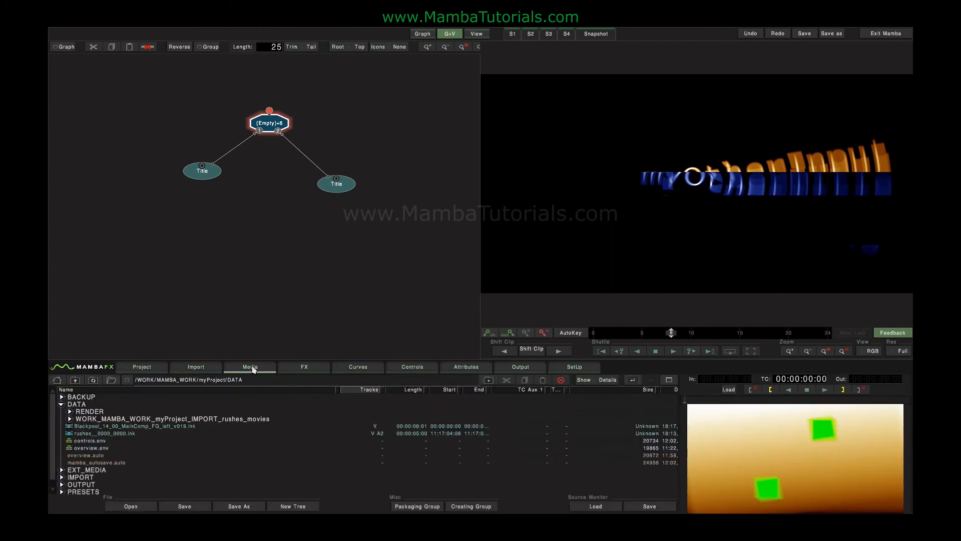
{"action": "left_click", "coordinate": [470, 507]}
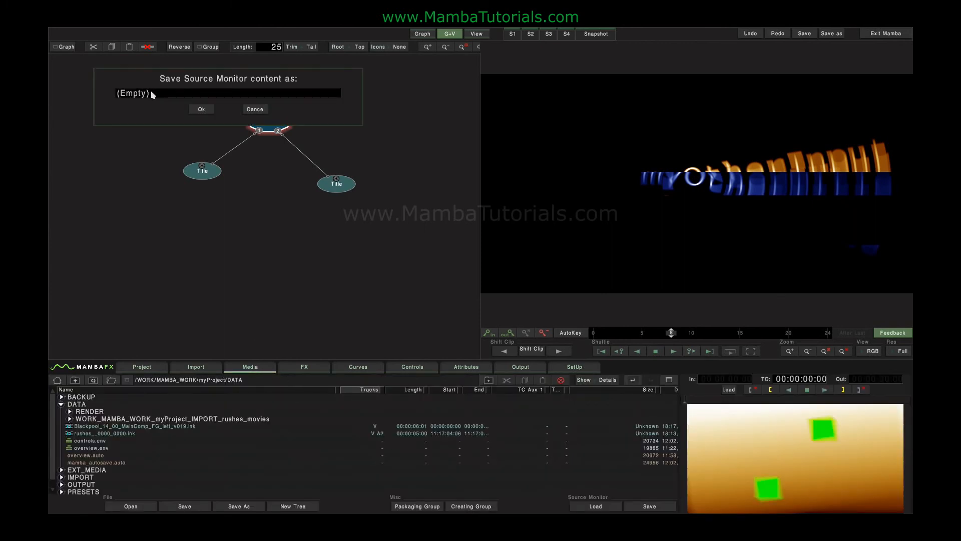
{"action": "left_click", "coordinate": [151, 93]}
{"action": "key", "text": "Return"}
- Place the saved myEffect.grp from the OUTPUT folder into the node graph and delete the placed copy
{"action": "left_click", "coordinate": [80, 484]}
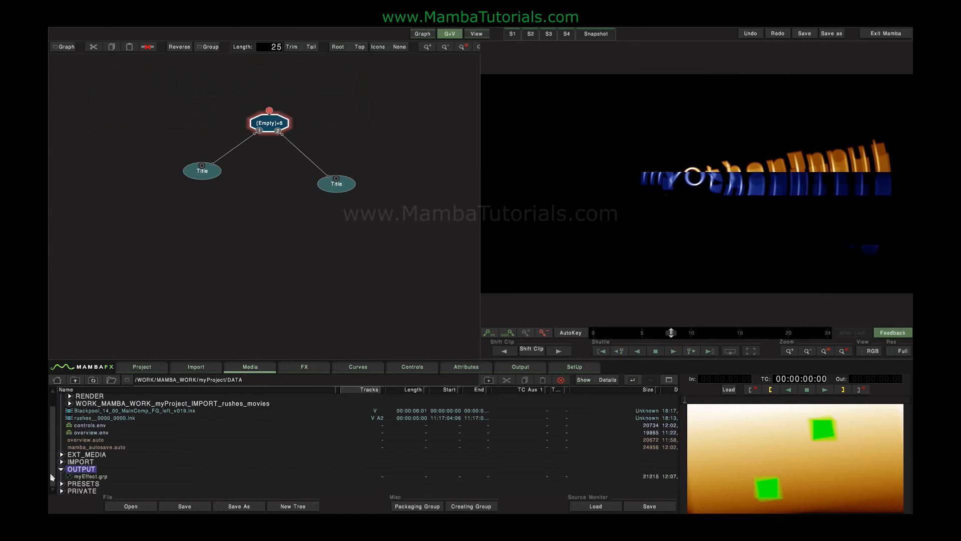
{"action": "left_click", "coordinate": [83, 477]}
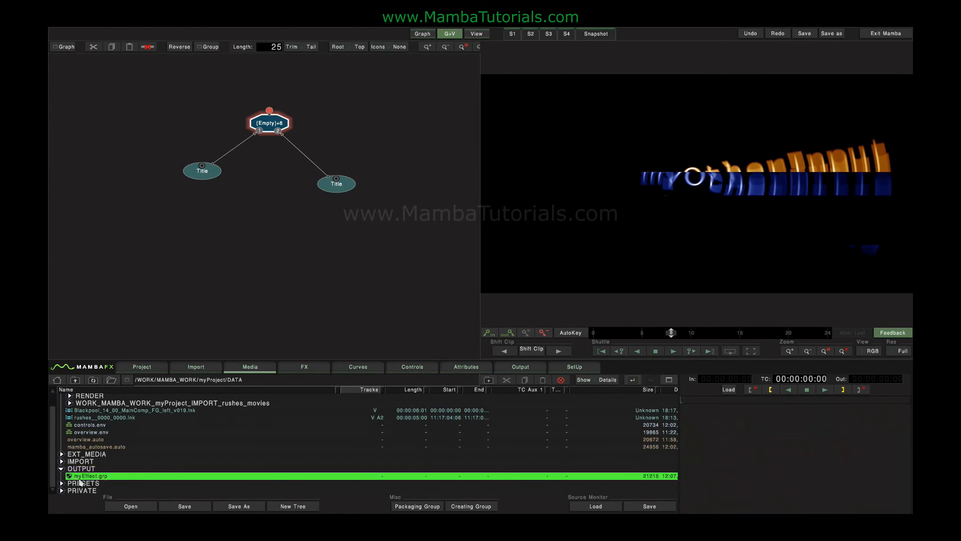
{"action": "left_click_drag", "start_coordinate": [83, 478], "coordinate": [150, 387]}
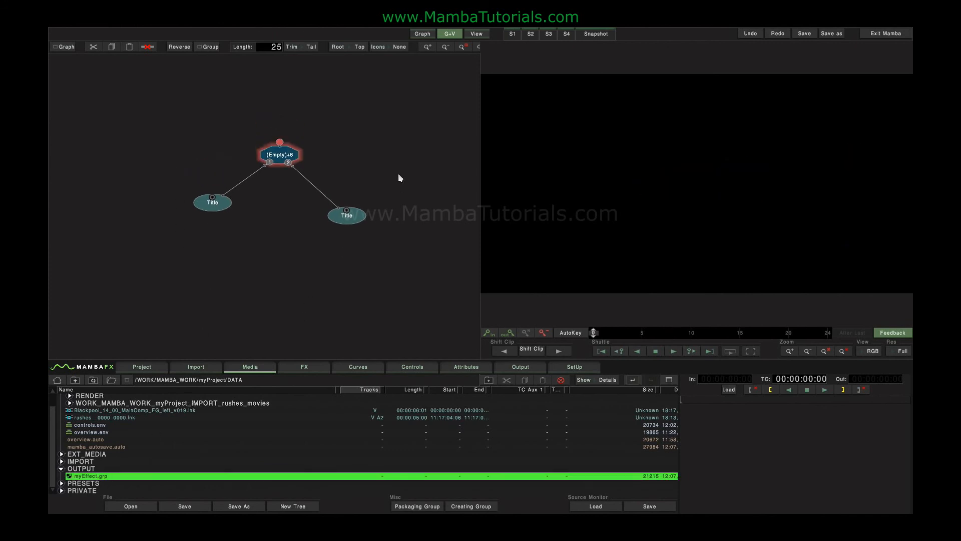
{"action": "left_click", "coordinate": [400, 177]}
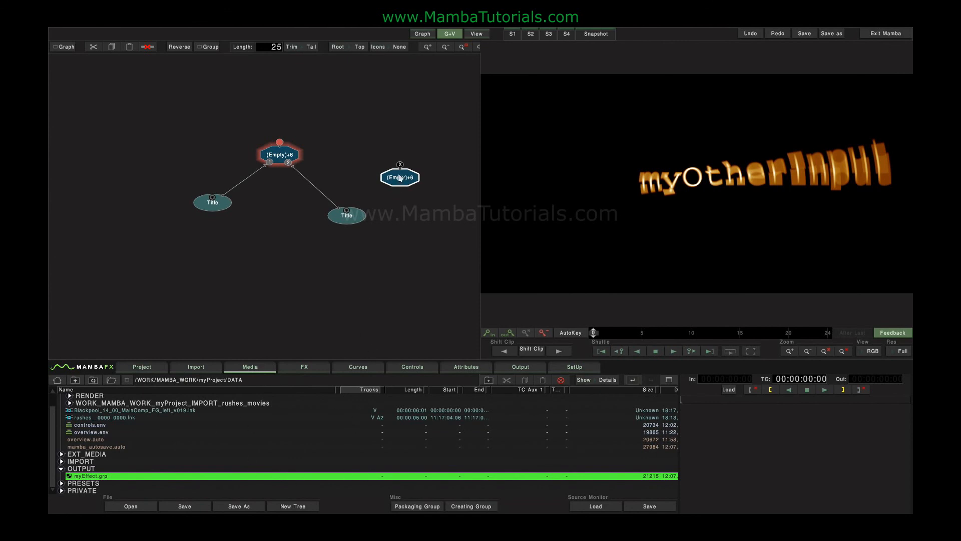
{"action": "key", "text": "Delete"}
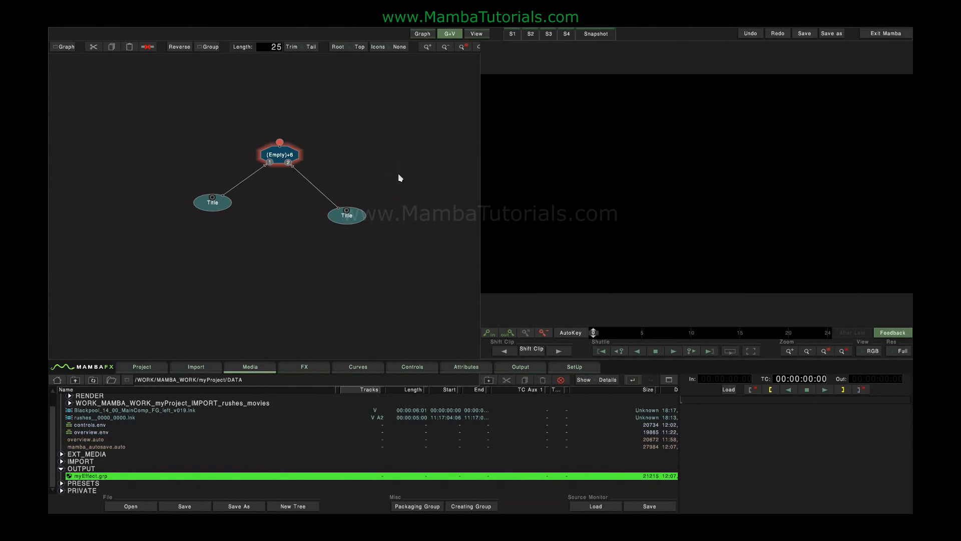
- Delete both Title nodes feeding the group and open the group's contents
{"action": "left_click", "coordinate": [300, 369]}
{"action": "left_click", "coordinate": [216, 206]}
{"action": "key", "text": "Delete"}
{"action": "left_click", "coordinate": [330, 219]}
{"action": "key", "text": "Delete"}
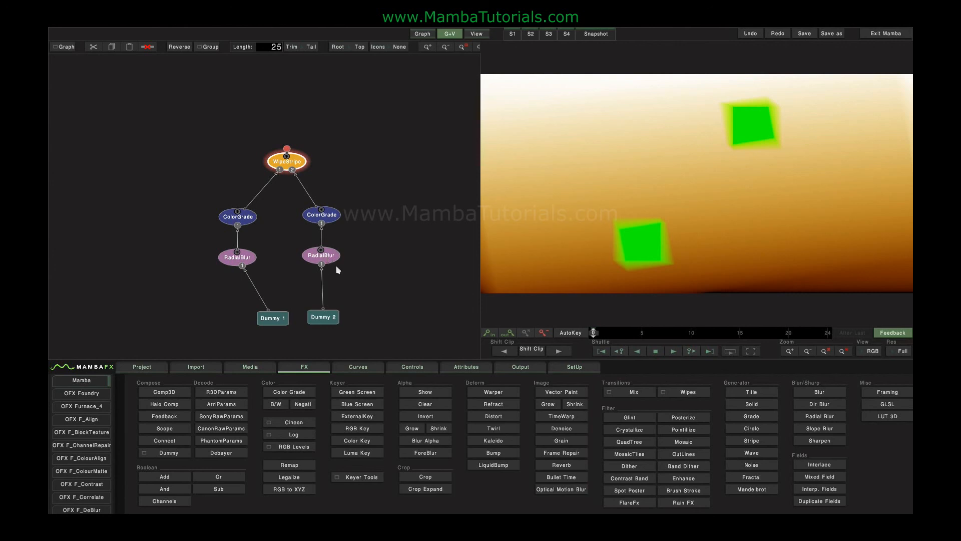
- Add a Connect node beside the branches and route Dummy 2 through it to the WipeStripe node's third input
{"action": "left_click_drag", "start_coordinate": [323, 269], "coordinate": [281, 159]}
{"action": "left_click", "coordinate": [178, 442]}
{"action": "left_click_drag", "start_coordinate": [280, 230], "coordinate": [402, 226]}
{"action": "mouse_move", "coordinate": [291, 173]}
{"action": "left_mouse_down"}
{"action": "mouse_move", "coordinate": [401, 225]}
{"action": "mouse_move", "coordinate": [298, 169]}
{"action": "left_mouse_up"}
{"action": "left_click_drag", "start_coordinate": [401, 226], "coordinate": [432, 186]}
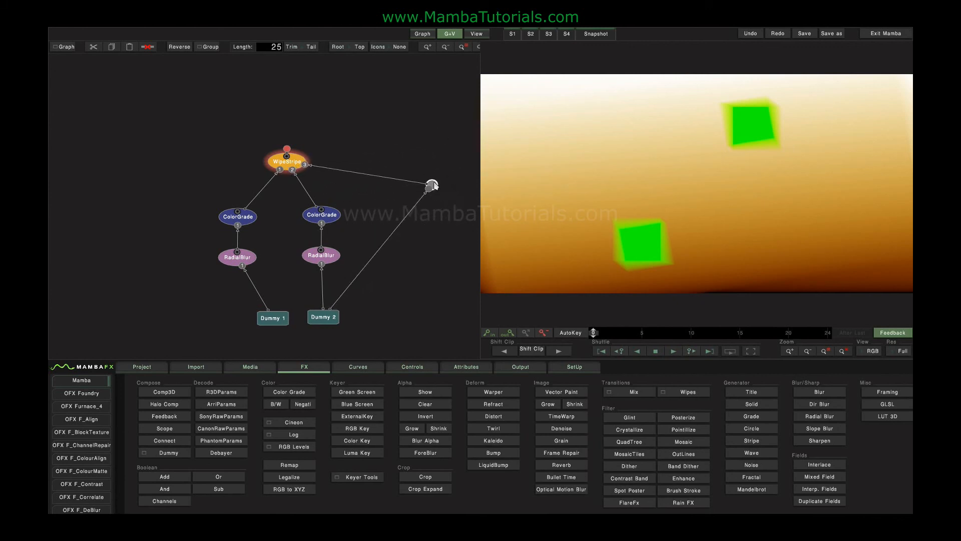